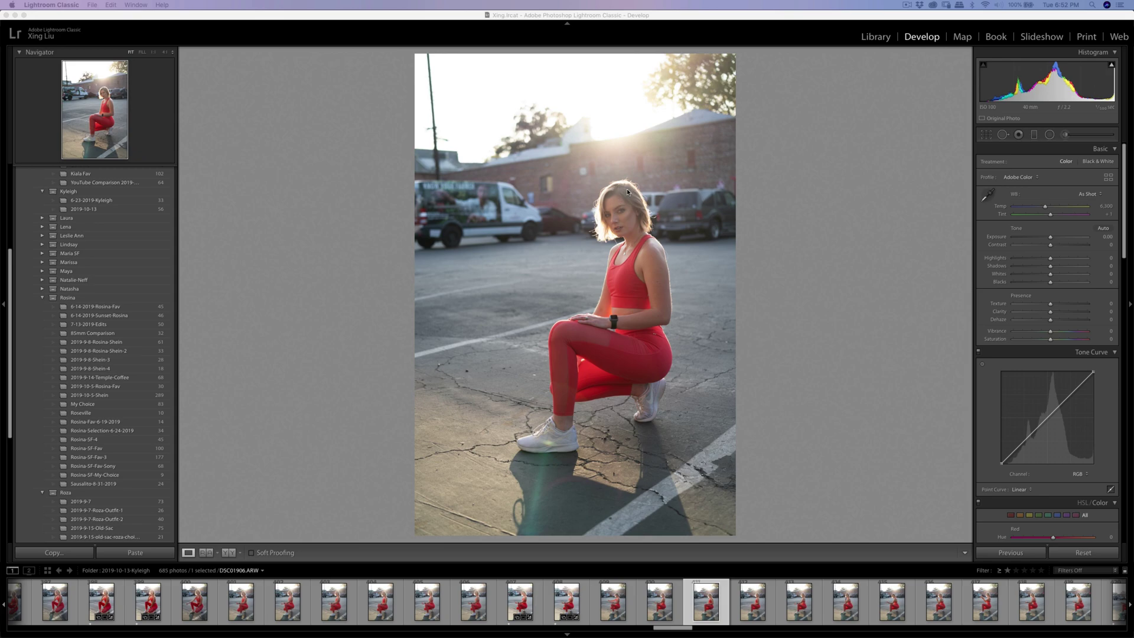
Step: Select DSC01905 in the filmstrip and view the model's face at 1:1
{"action": "left_click", "coordinate": [668, 195]}
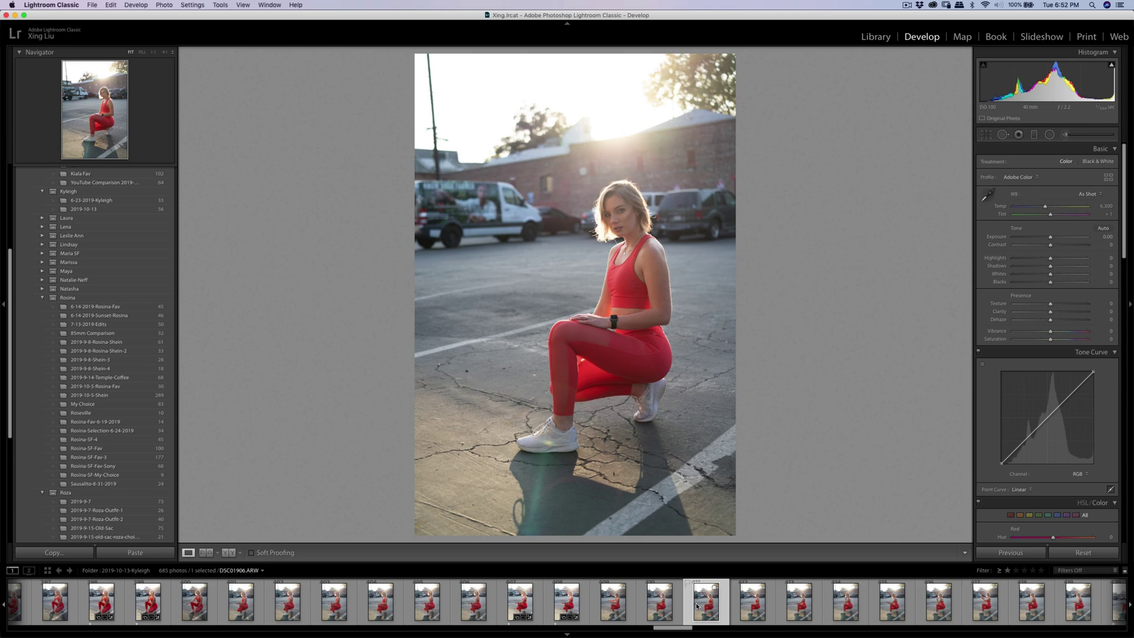
{"action": "left_click", "coordinate": [659, 602]}
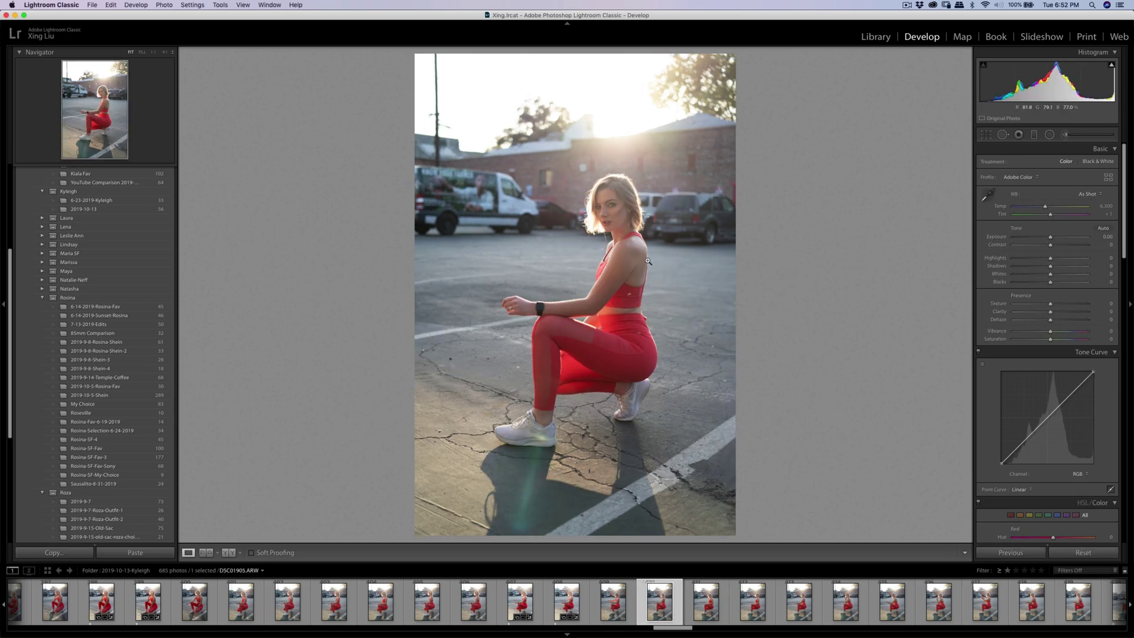
{"action": "left_click", "coordinate": [607, 204]}
{"action": "left_click_drag", "start_coordinate": [457, 143], "coordinate": [448, 170]}
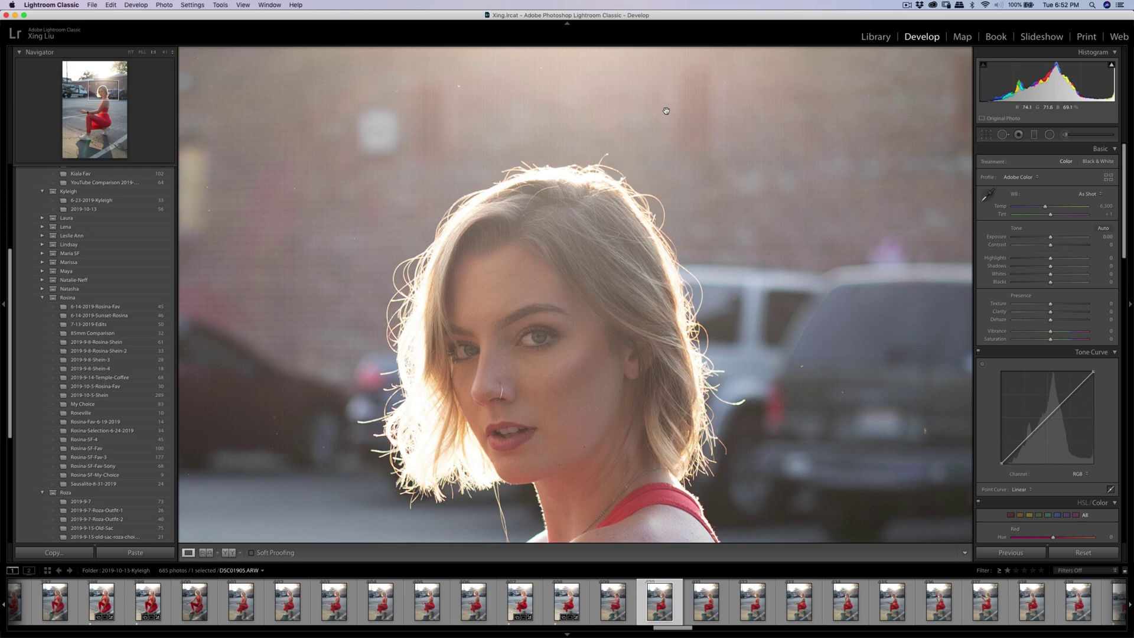
{"action": "left_click_drag", "start_coordinate": [559, 117], "coordinate": [559, 189]}
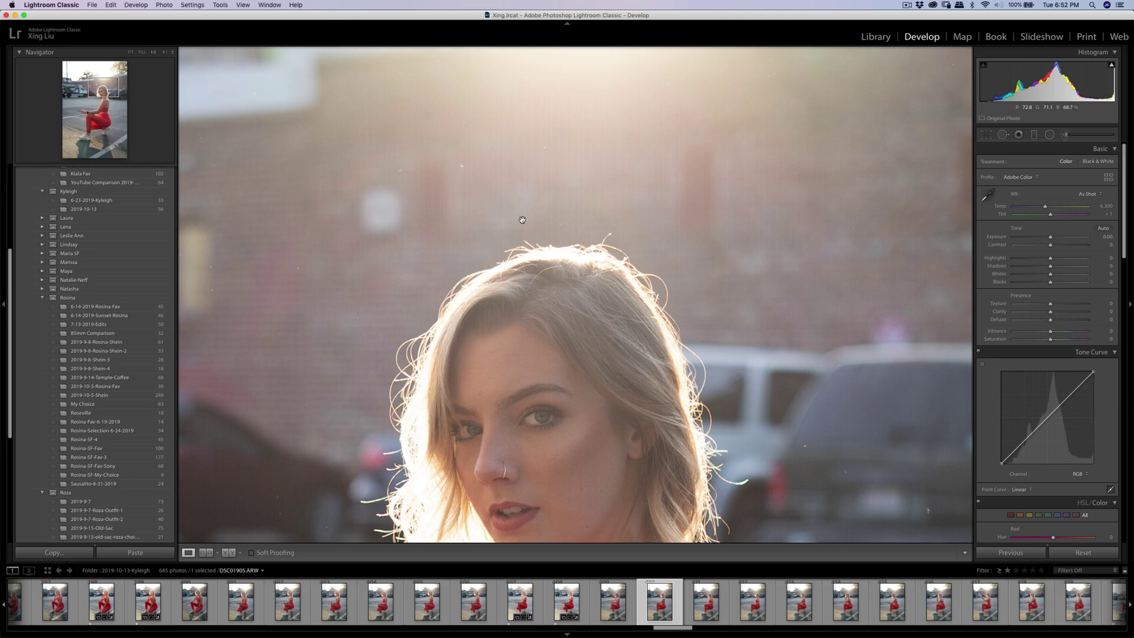
{"action": "scroll", "coordinate": [544, 205], "scroll_direction": "down", "scroll_amount": 5}
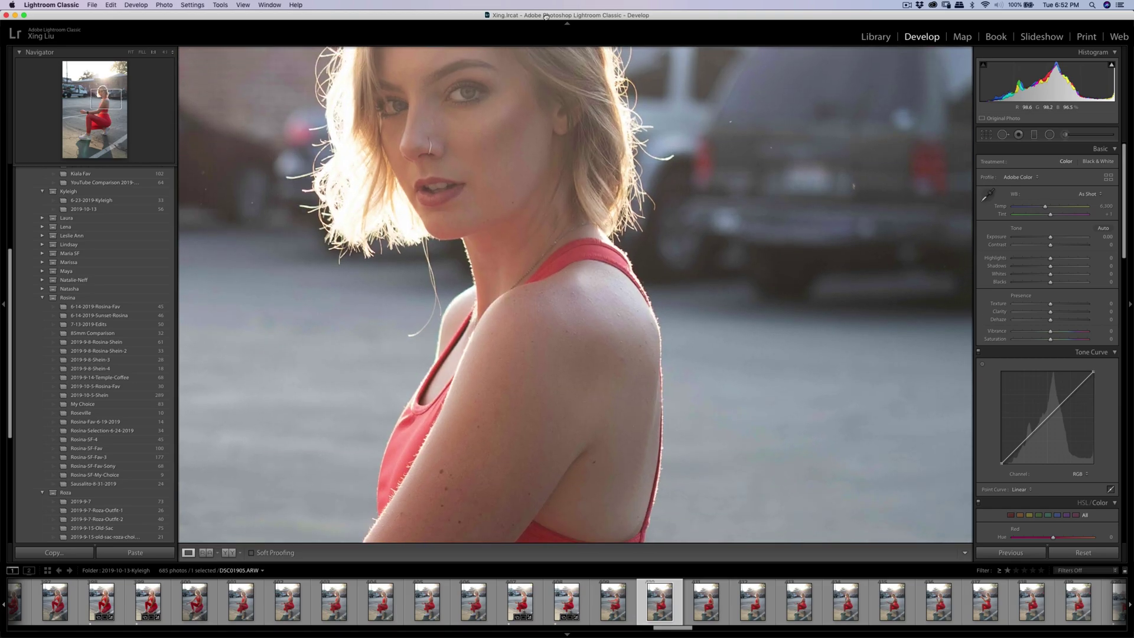
{"action": "scroll", "coordinate": [523, 153], "scroll_direction": "up", "scroll_amount": 2}
{"action": "key", "text": "super+equal"}
{"action": "key", "text": "super+equal"}
{"action": "key", "text": "super+equal"}
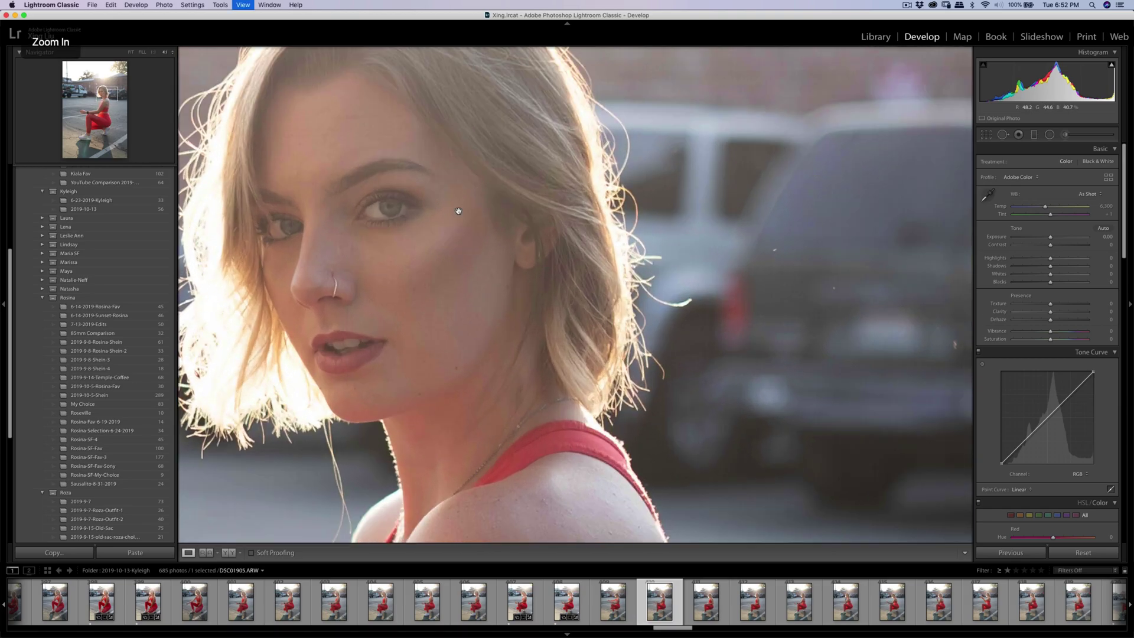
{"action": "scroll", "coordinate": [768, 307], "scroll_direction": "up", "scroll_amount": 5}
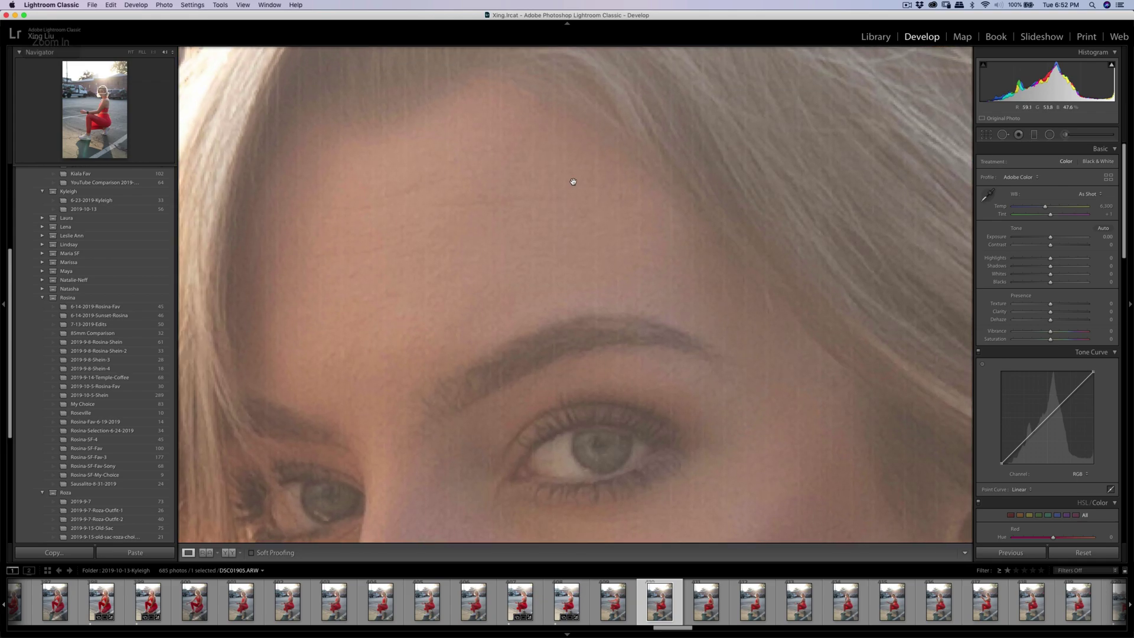
{"action": "scroll", "coordinate": [561, 172], "scroll_direction": "up", "scroll_amount": 6}
{"action": "scroll", "coordinate": [604, 222], "scroll_direction": "up", "scroll_amount": 8}
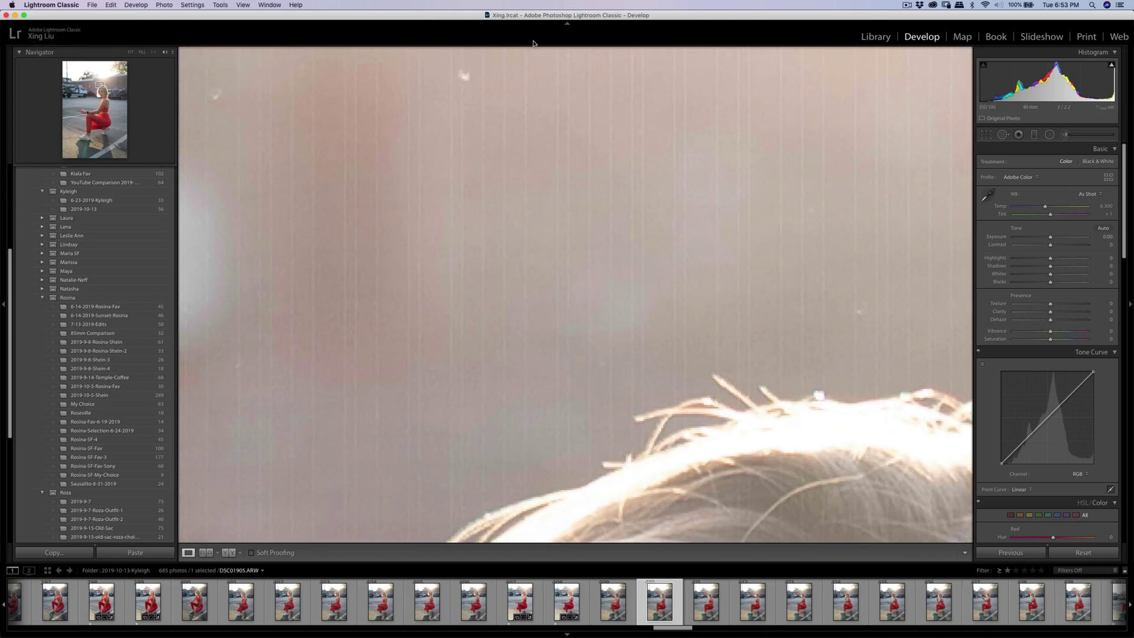
{"action": "scroll", "coordinate": [319, 232], "scroll_direction": "down", "scroll_amount": 10}
{"action": "scroll", "coordinate": [319, 233], "scroll_direction": "right", "scroll_amount": 8}
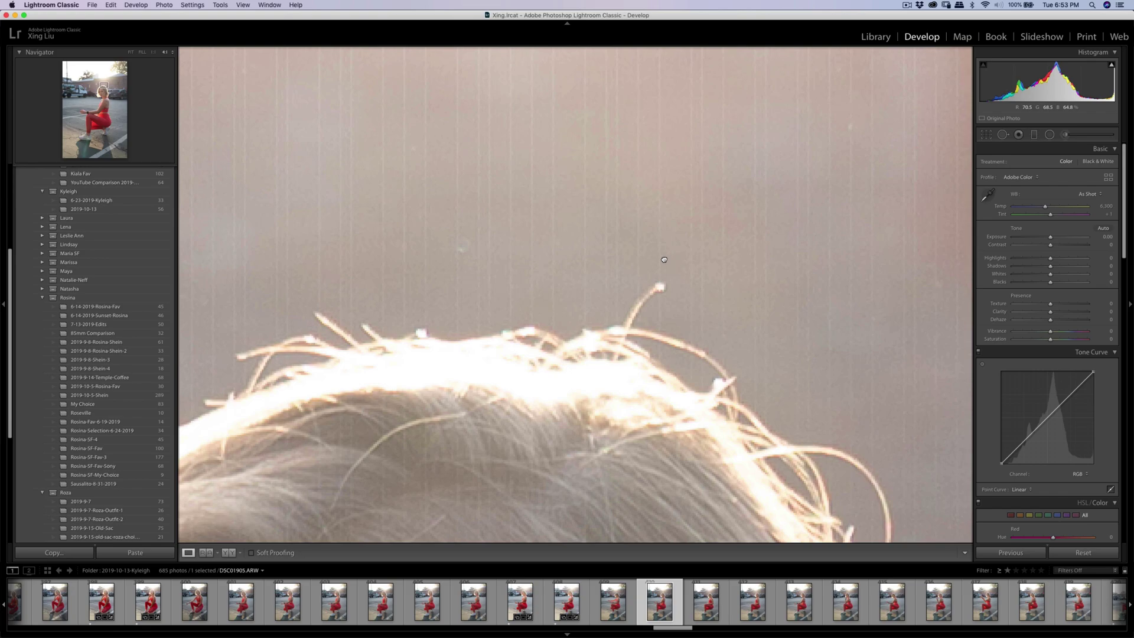
{"action": "scroll", "coordinate": [695, 110], "scroll_direction": "down", "scroll_amount": 4}
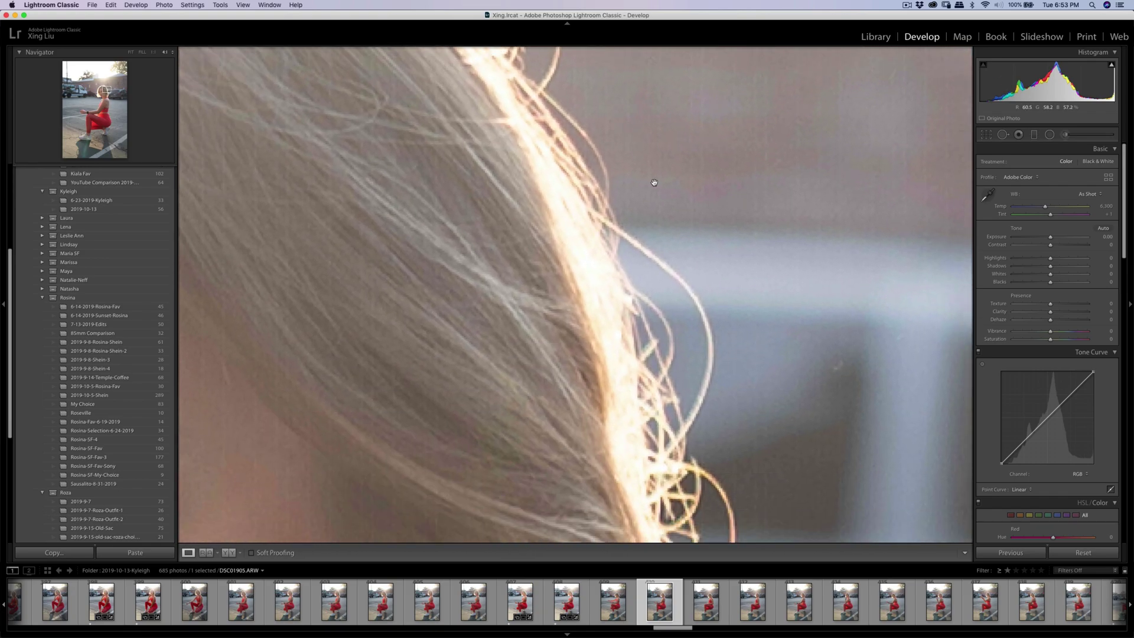
{"action": "left_click", "coordinate": [653, 184]}
{"action": "left_click", "coordinate": [621, 198]}
{"action": "scroll", "coordinate": [614, 248], "scroll_direction": "up", "scroll_amount": 10}
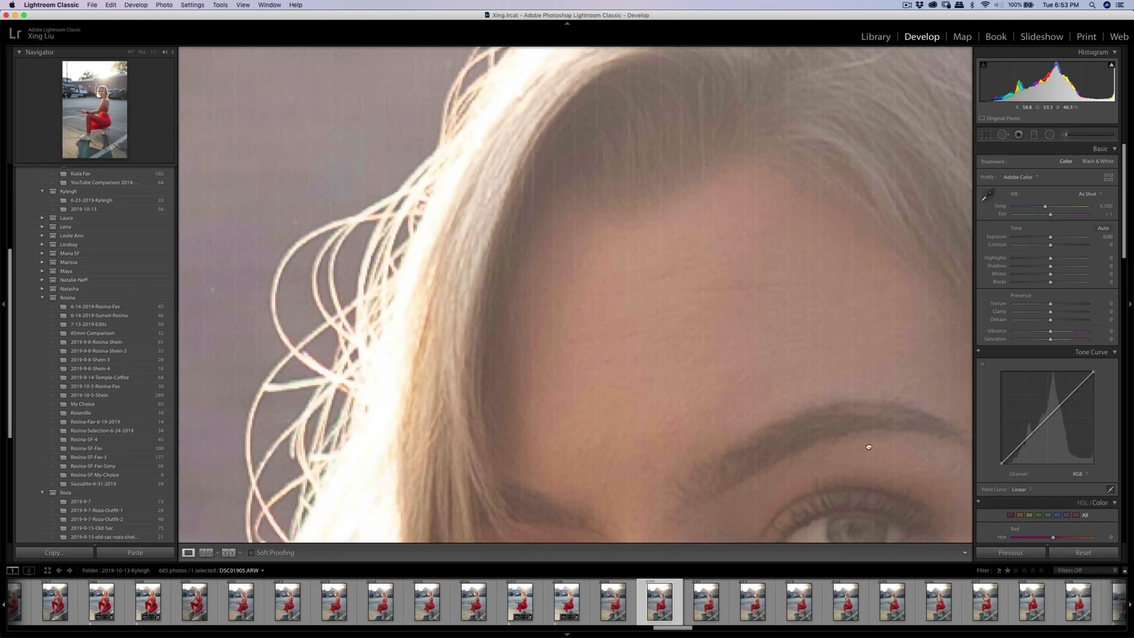
{"action": "scroll", "coordinate": [621, 313], "scroll_direction": "up", "scroll_amount": 10}
{"action": "scroll", "coordinate": [621, 313], "scroll_direction": "left", "scroll_amount": 8}
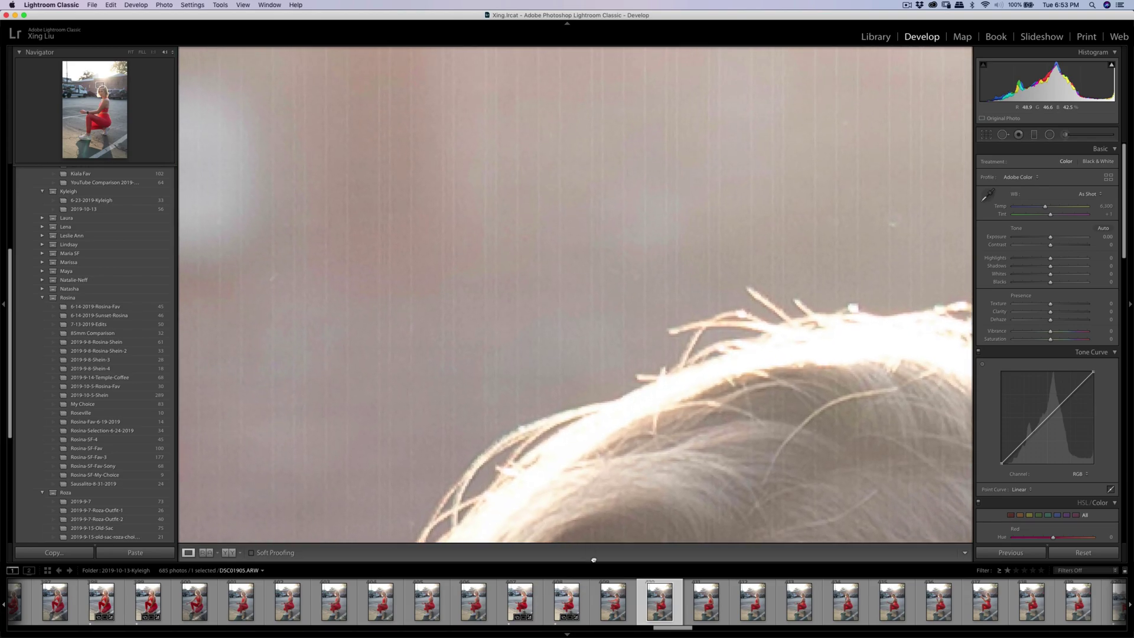
{"action": "scroll", "coordinate": [762, 111], "scroll_direction": "up", "scroll_amount": 5}
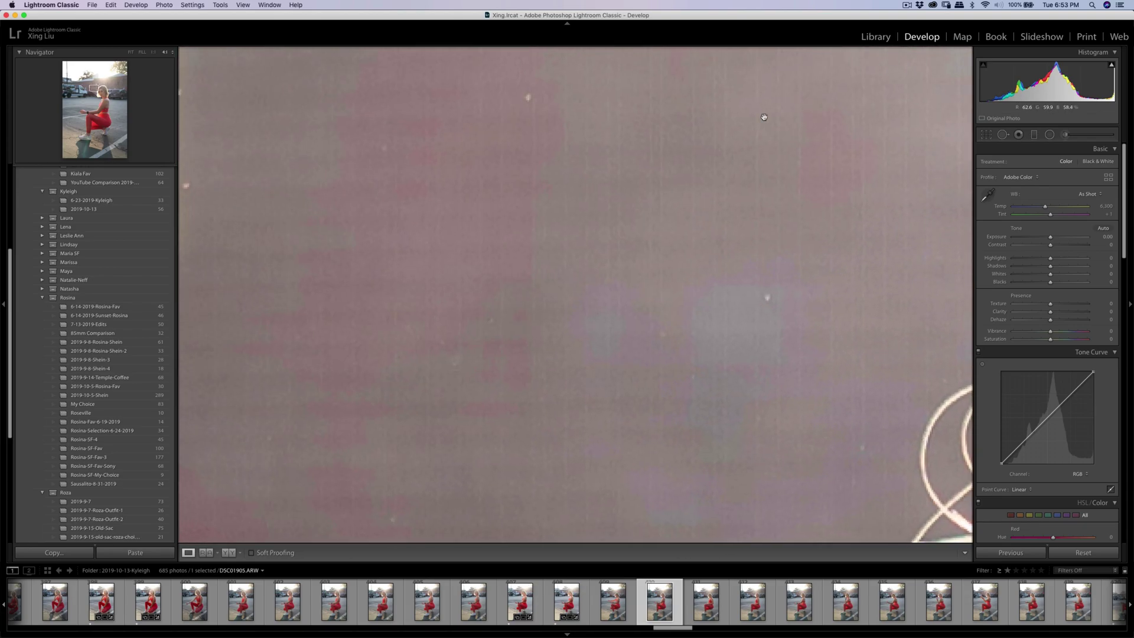
{"action": "scroll", "coordinate": [704, 158], "scroll_direction": "down", "scroll_amount": 5}
{"action": "left_click", "coordinate": [658, 192]}
{"action": "key", "text": "super+equal"}
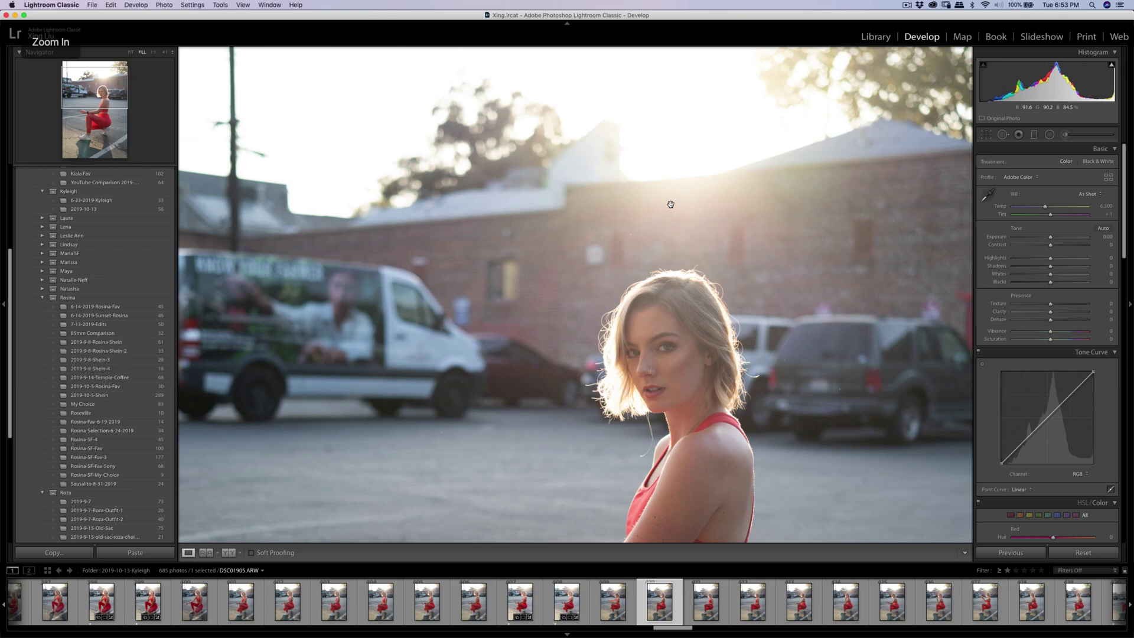
{"action": "scroll", "coordinate": [667, 203], "scroll_direction": "down", "scroll_amount": 2}
{"action": "key", "text": "super+equal"}
{"action": "key", "text": "super+equal"}
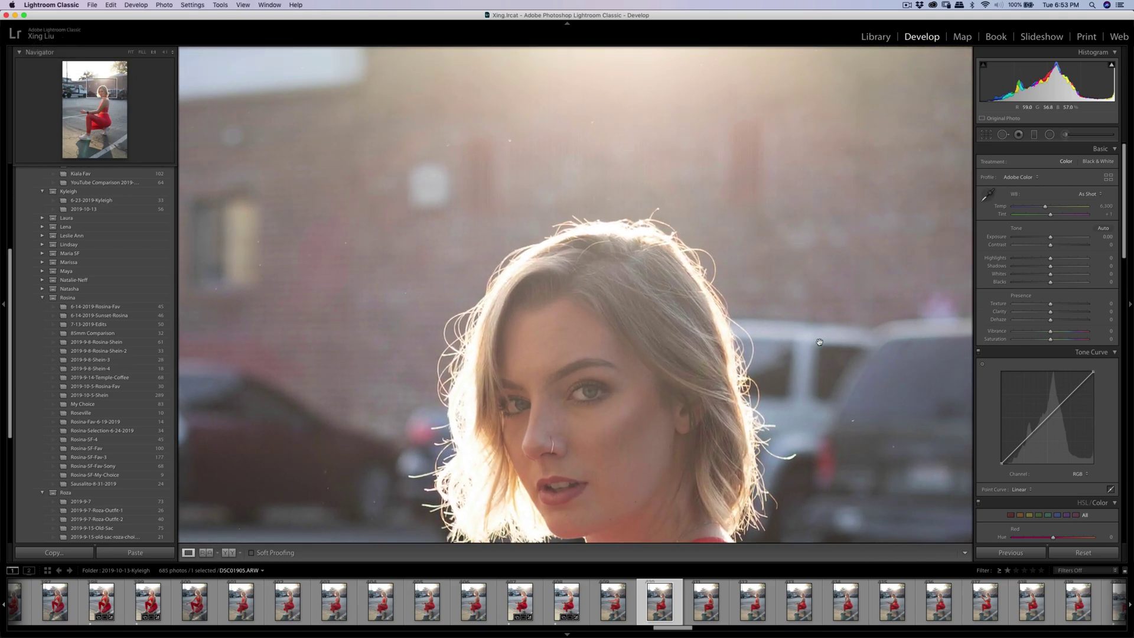
Step: Switch to DSC01906, zoom in further and pan over the hair and nearby background
{"action": "left_click", "coordinate": [718, 593]}
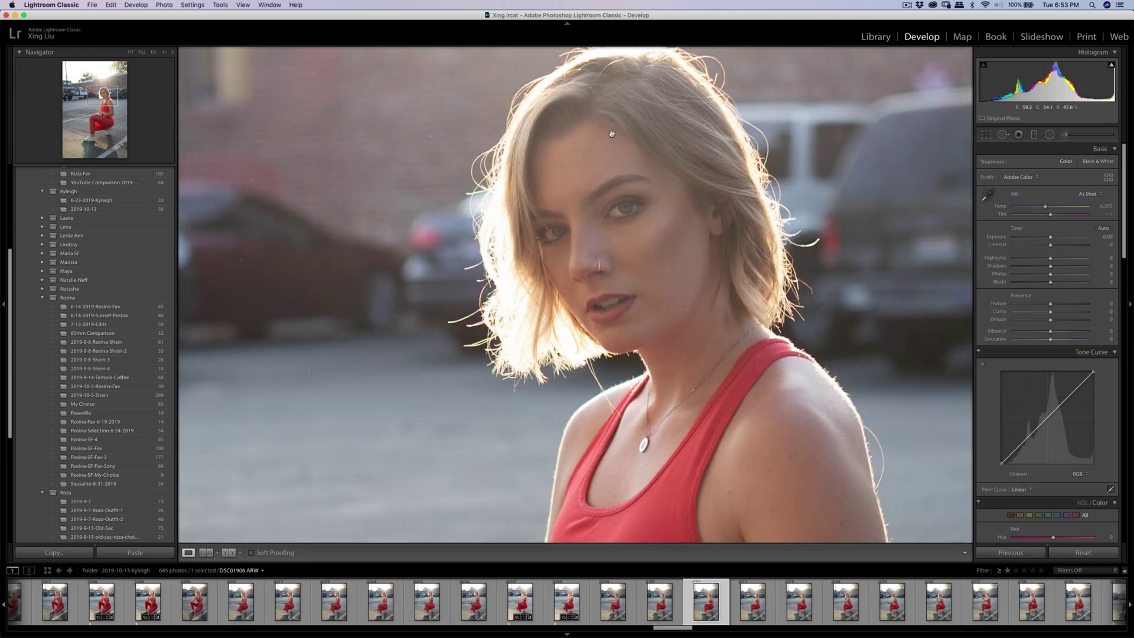
{"action": "left_click_drag", "start_coordinate": [611, 133], "coordinate": [496, 298]}
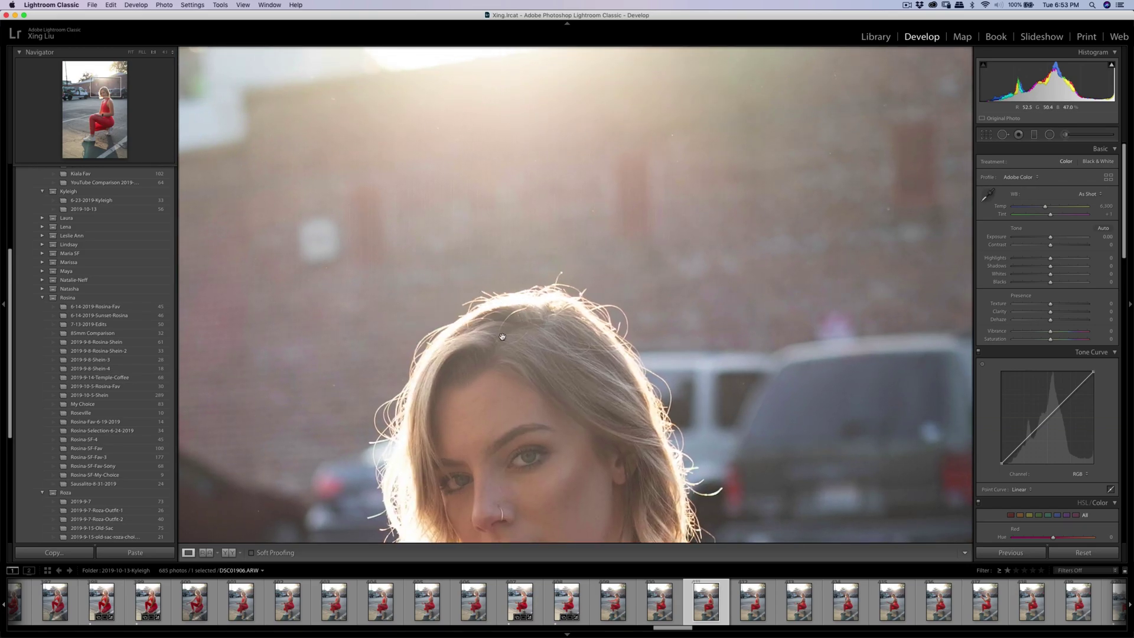
{"action": "key", "text": "super+equal"}
{"action": "left_click_drag", "start_coordinate": [513, 211], "coordinate": [757, 75]}
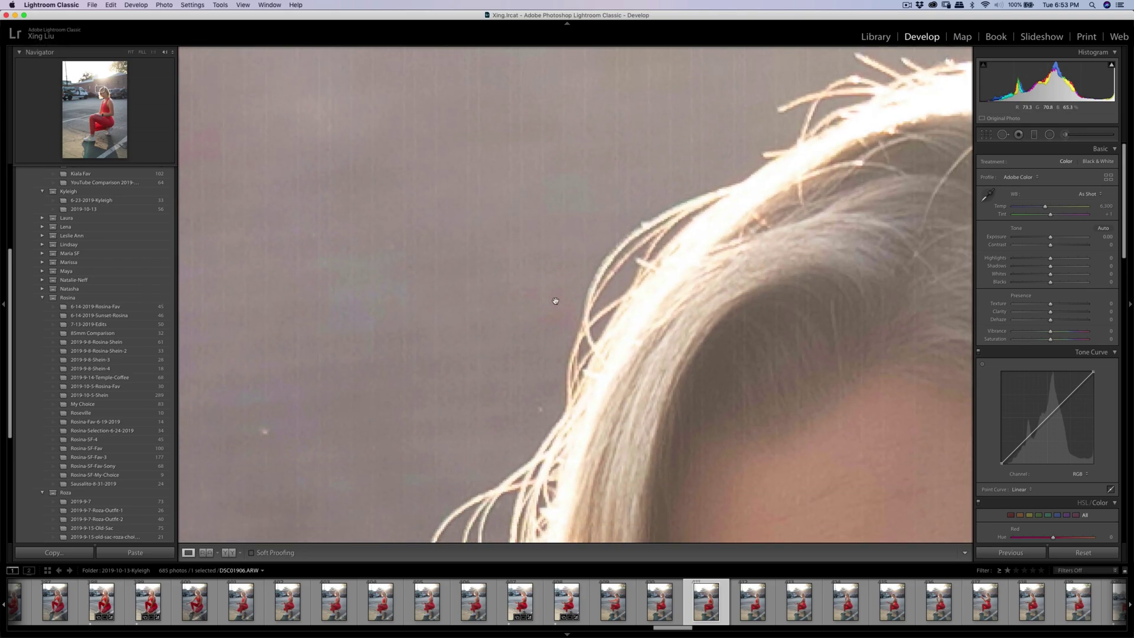
{"action": "left_click_drag", "start_coordinate": [555, 300], "coordinate": [418, 376]}
{"action": "scroll", "coordinate": [594, 291], "scroll_direction": "right", "scroll_amount": 3}
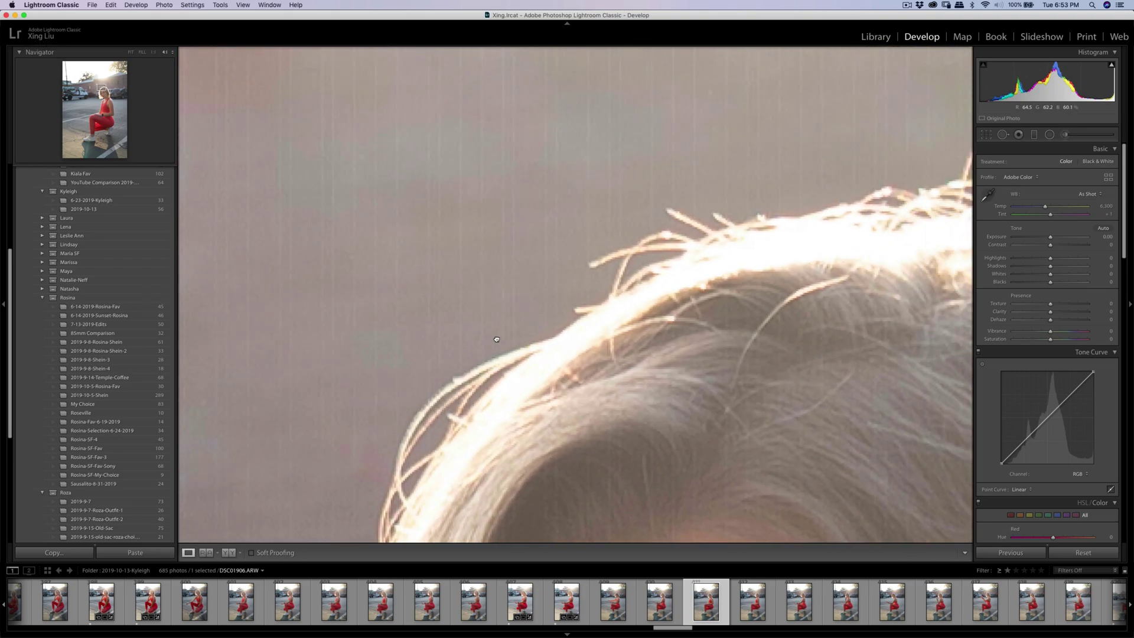
Step: Zoom back out, recentre on the face, then fit the whole photo in view
{"action": "key", "text": "super+minus"}
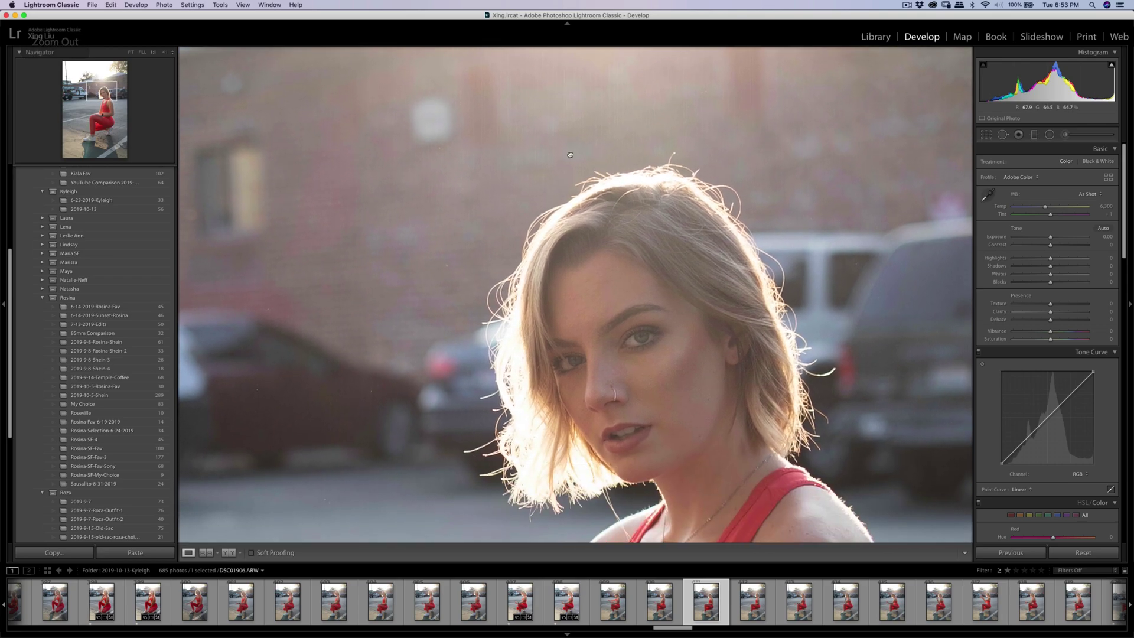
{"action": "left_click_drag", "start_coordinate": [570, 155], "coordinate": [570, 148]}
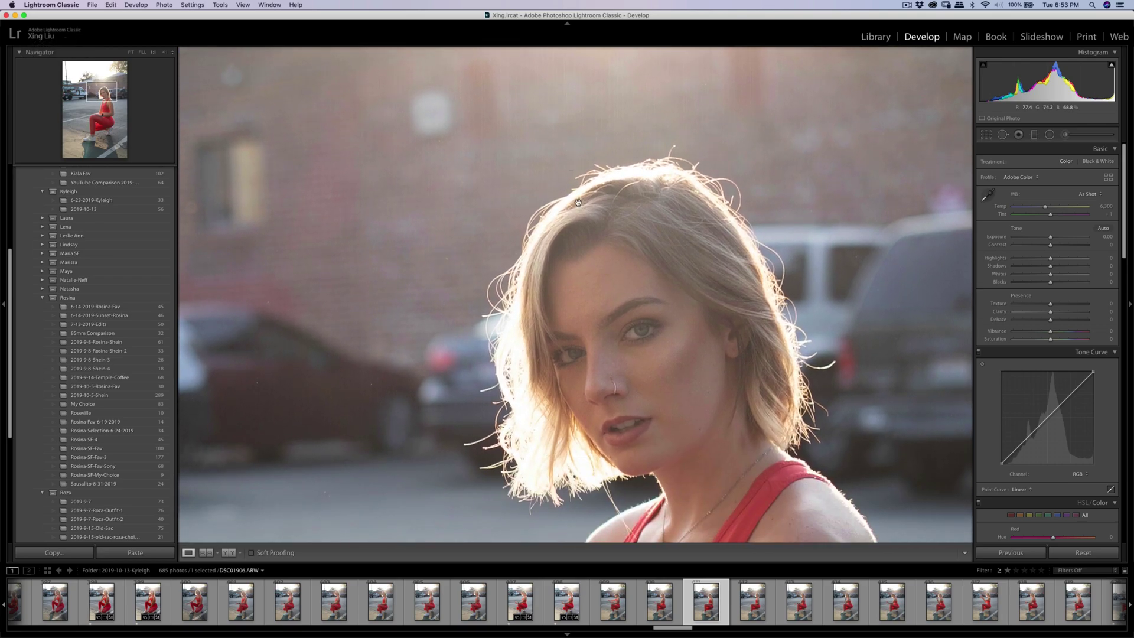
{"action": "left_click_drag", "start_coordinate": [514, 189], "coordinate": [457, 142]}
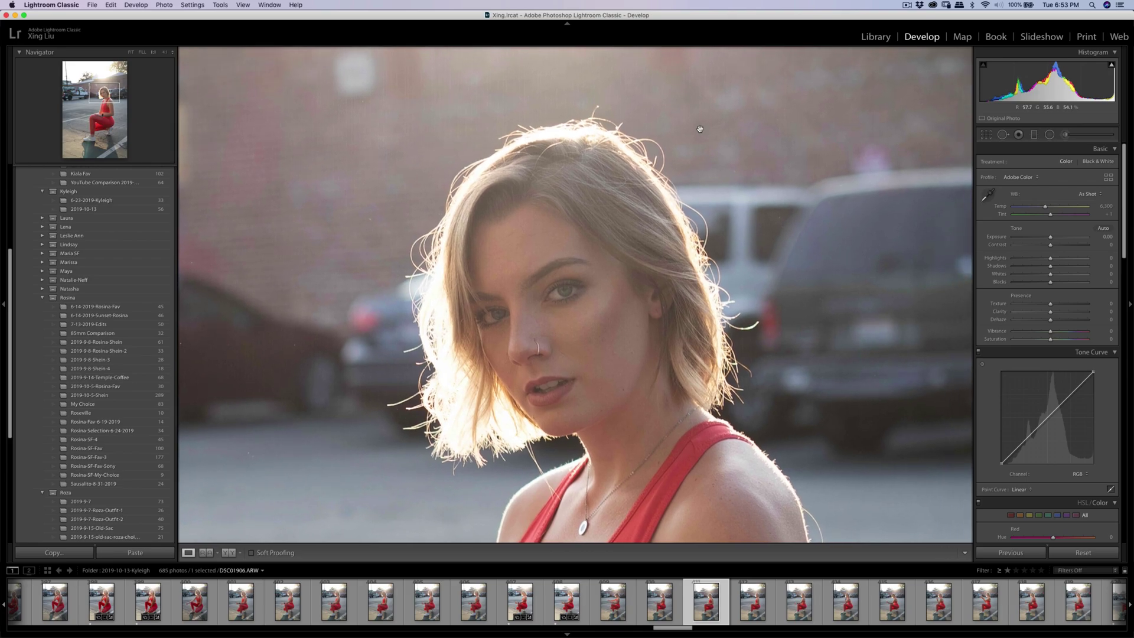
{"action": "left_click_drag", "start_coordinate": [712, 142], "coordinate": [635, 123]}
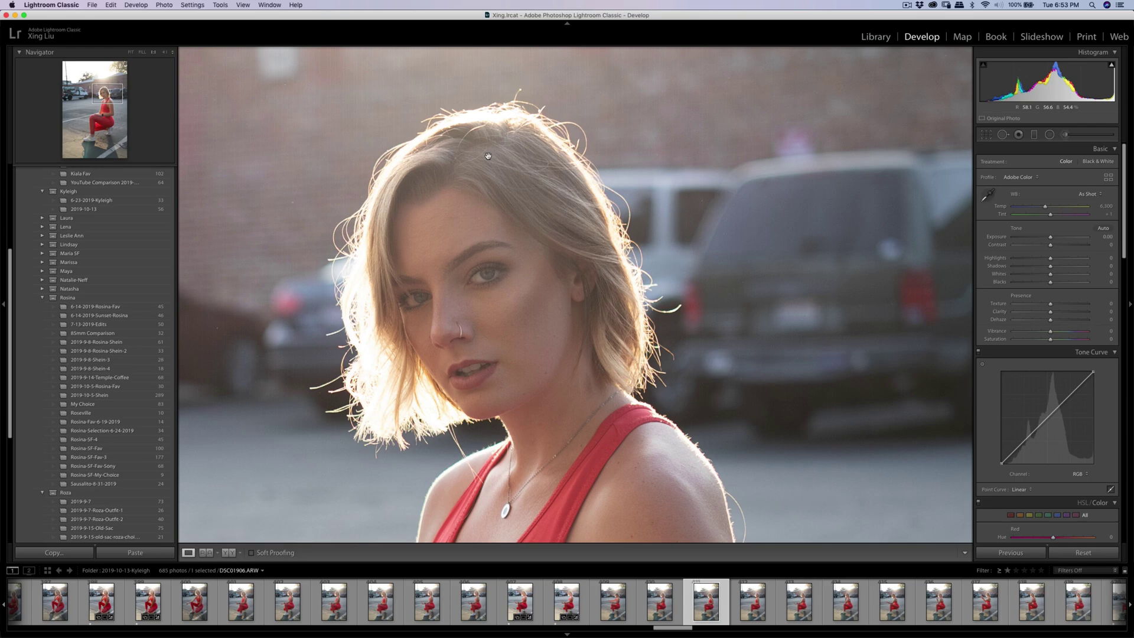
{"action": "left_click_drag", "start_coordinate": [488, 157], "coordinate": [653, 131]}
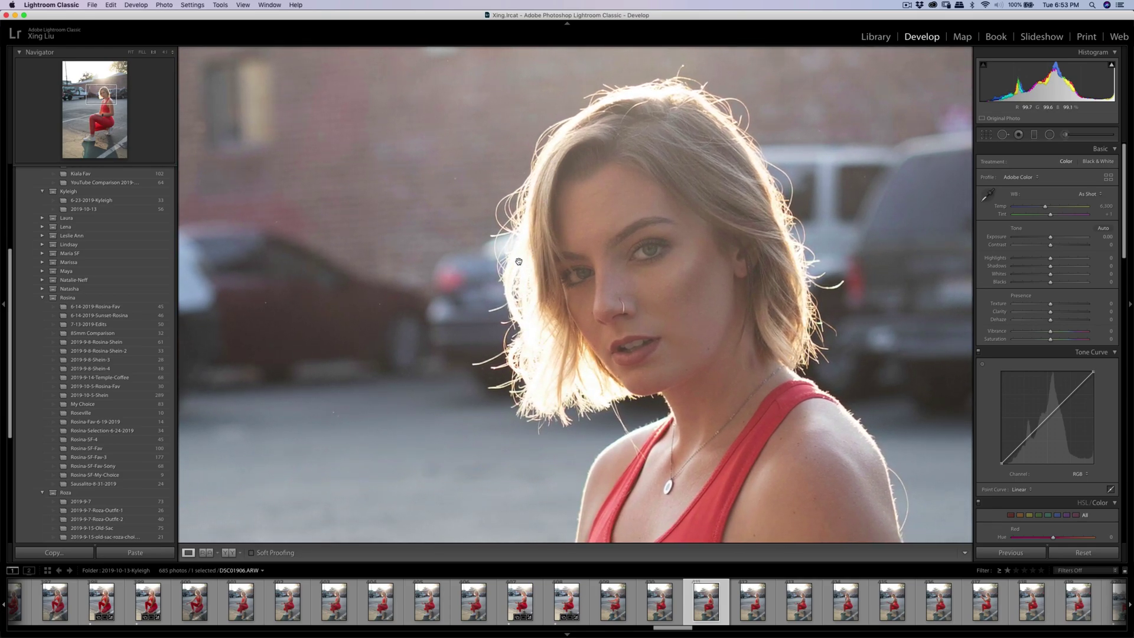
{"action": "key", "text": "super+minus"}
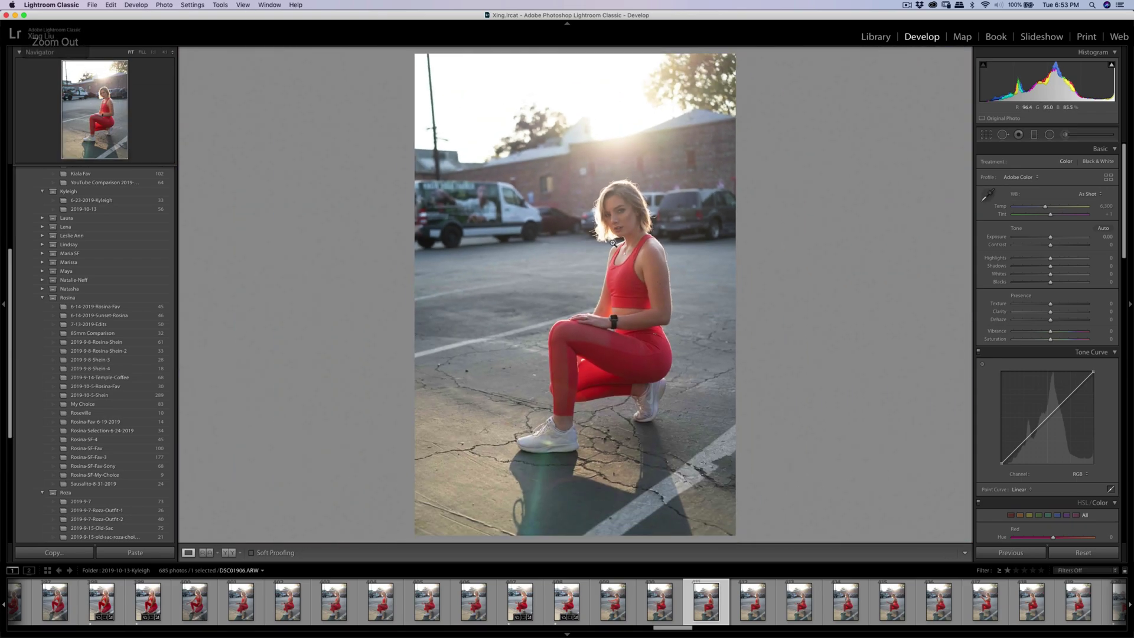
Step: Use Show in Finder on the photo to locate DSC01906.ARW in 2019-10-13-Kyleigh
{"action": "right_click", "coordinate": [583, 253]}
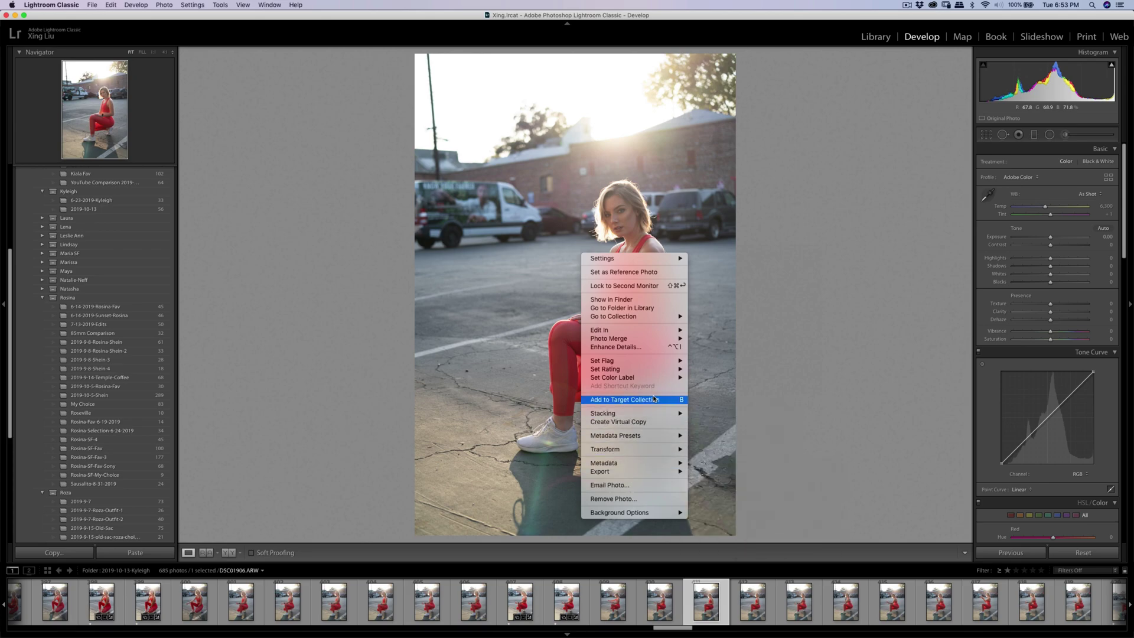
{"action": "left_click", "coordinate": [654, 303]}
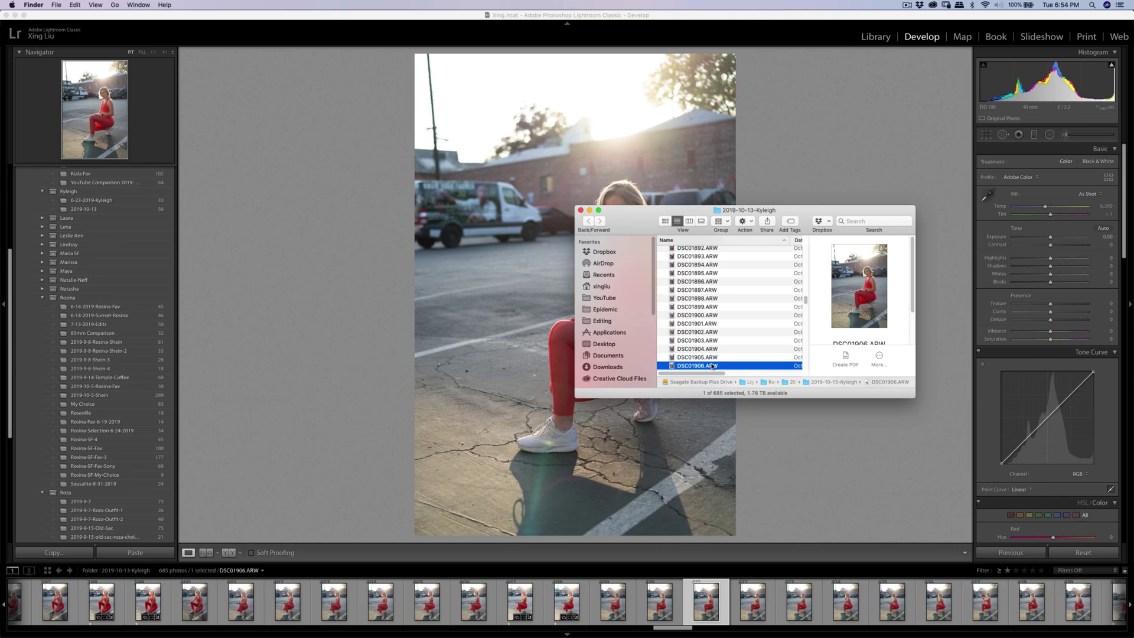
{"action": "left_click", "coordinate": [1109, 295]}
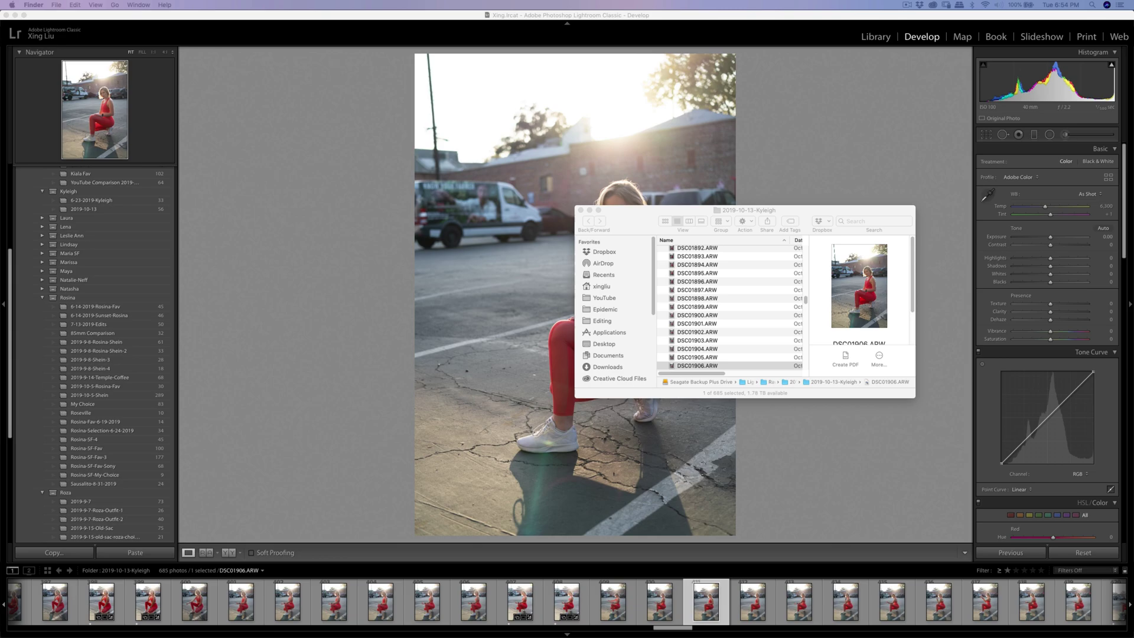
Step: Maximize the KARWY-SR page in Chrome and drop DSC01906.ARW onto its drop zone
{"action": "key", "text": "super+Tab"}
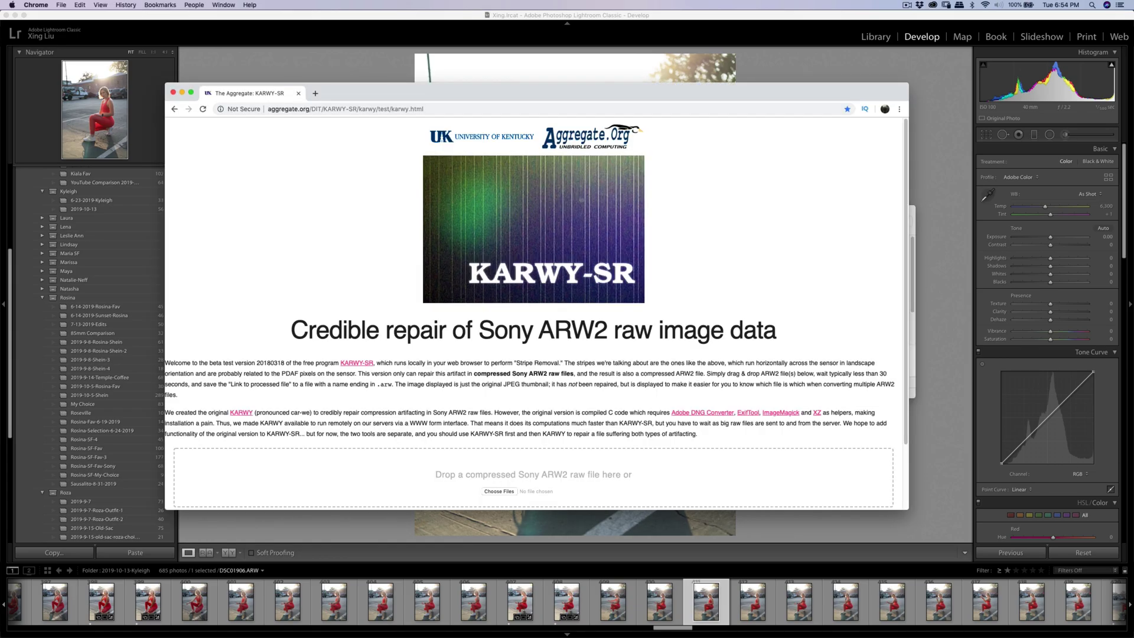
{"action": "double_click", "coordinate": [554, 95]}
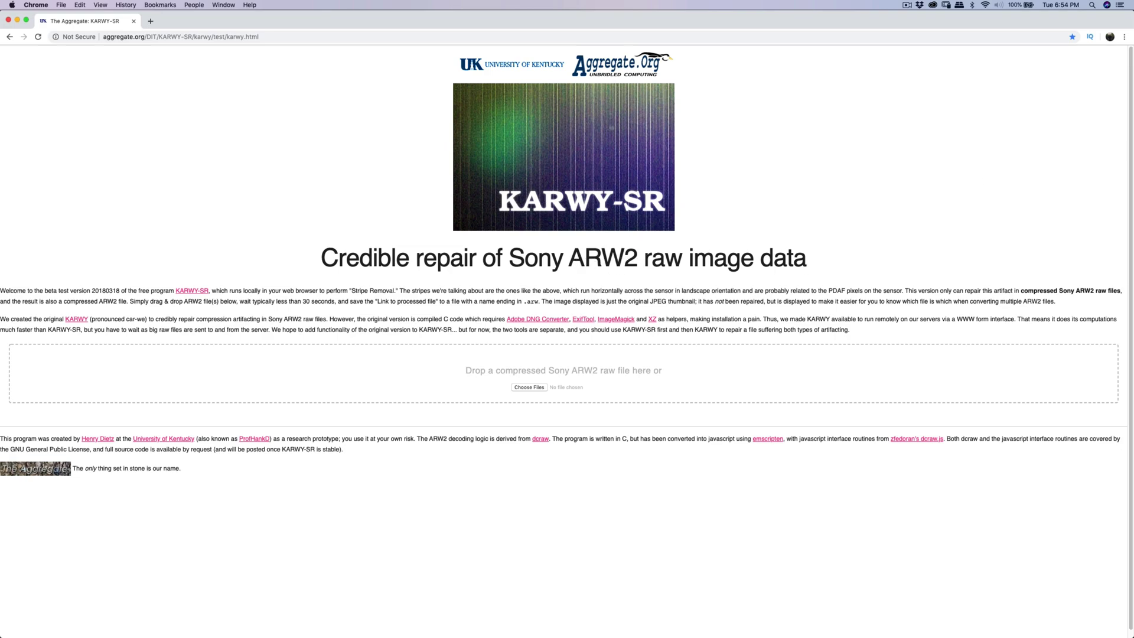
{"action": "left_click_drag", "start_coordinate": [1131, 490], "coordinate": [496, 376]}
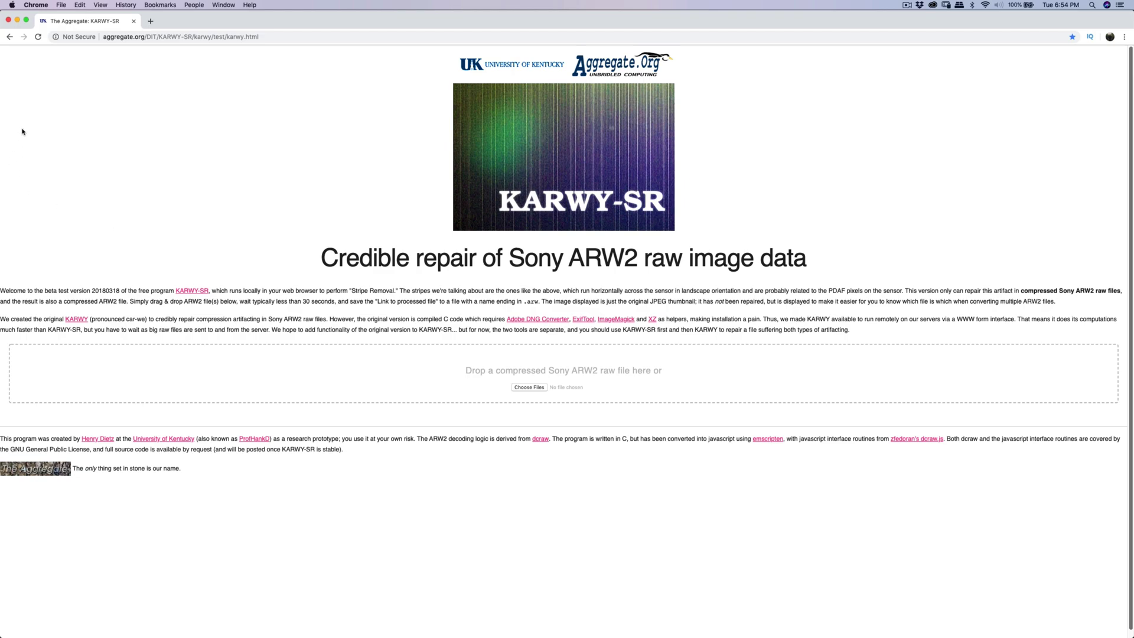
Step: Scroll the KARWY-SR page down to the DSC01906.ARW result card and its processed-file link
{"action": "left_click", "coordinate": [120, 37]}
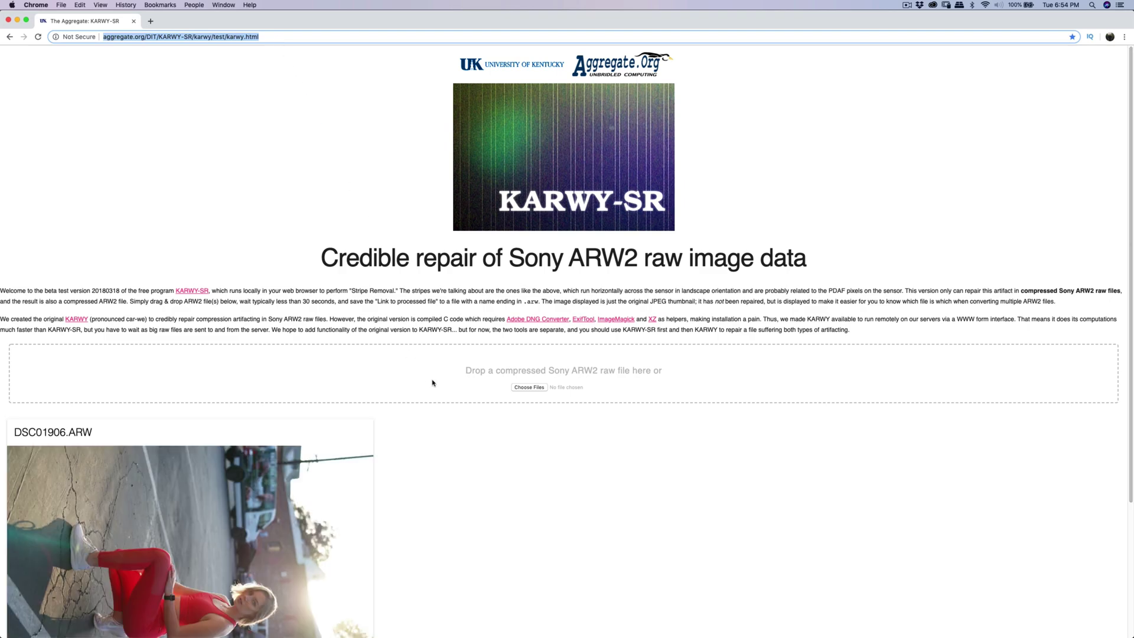
{"action": "scroll", "coordinate": [468, 458], "scroll_direction": "down", "scroll_amount": 3}
{"action": "scroll", "coordinate": [464, 459], "scroll_direction": "up", "scroll_amount": 2}
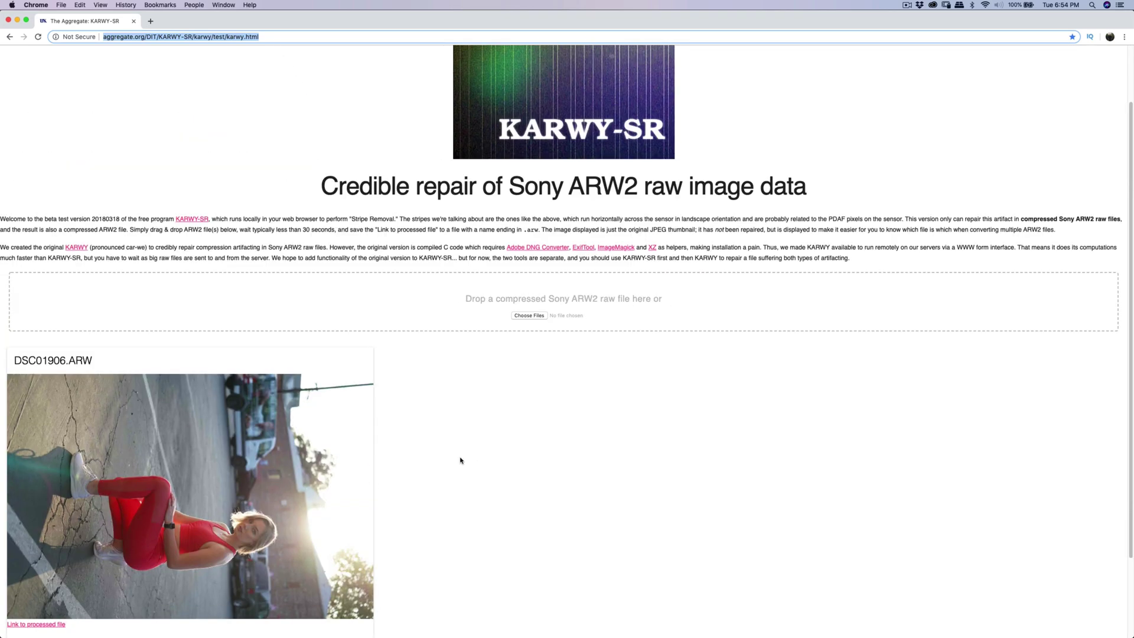
{"action": "scroll", "coordinate": [443, 456], "scroll_direction": "down", "scroll_amount": 2}
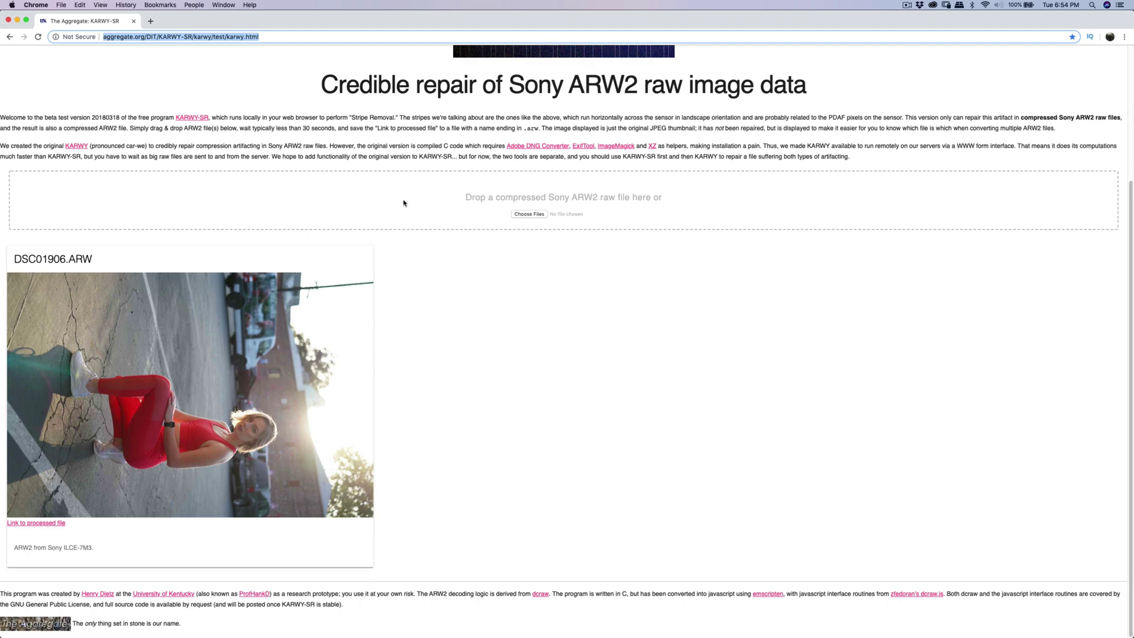
{"action": "left_click_drag", "start_coordinate": [349, 117], "coordinate": [396, 117]}
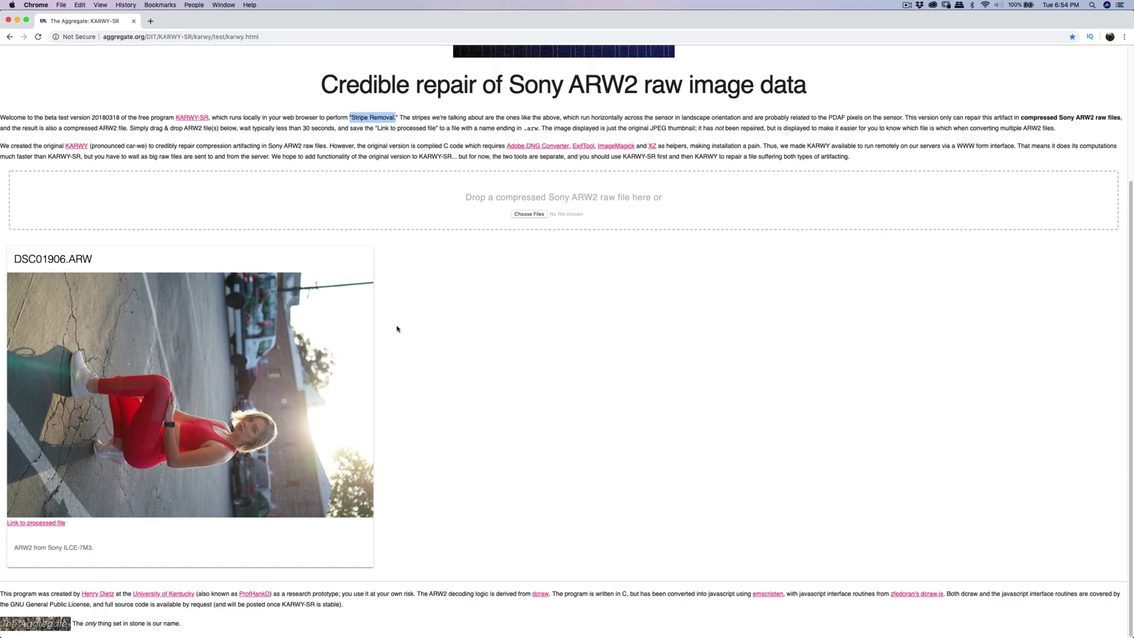
{"action": "scroll", "coordinate": [397, 329], "scroll_direction": "up", "scroll_amount": 3}
{"action": "left_click", "coordinate": [301, 310]}
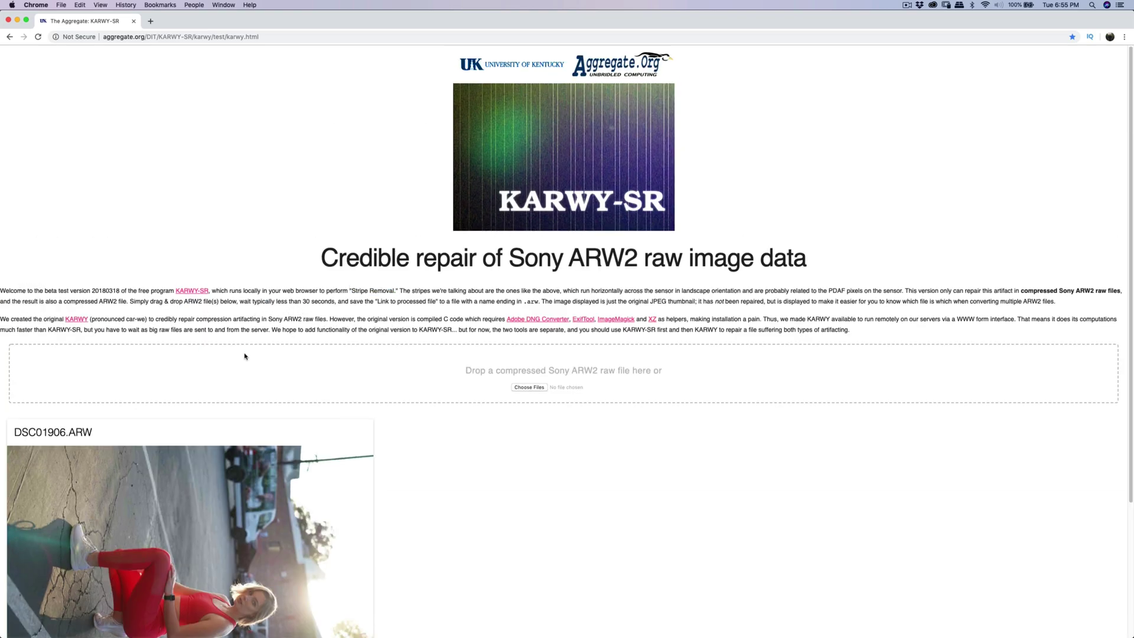
{"action": "scroll", "coordinate": [247, 357], "scroll_direction": "down", "scroll_amount": 2}
{"action": "scroll", "coordinate": [254, 354], "scroll_direction": "up", "scroll_amount": 2}
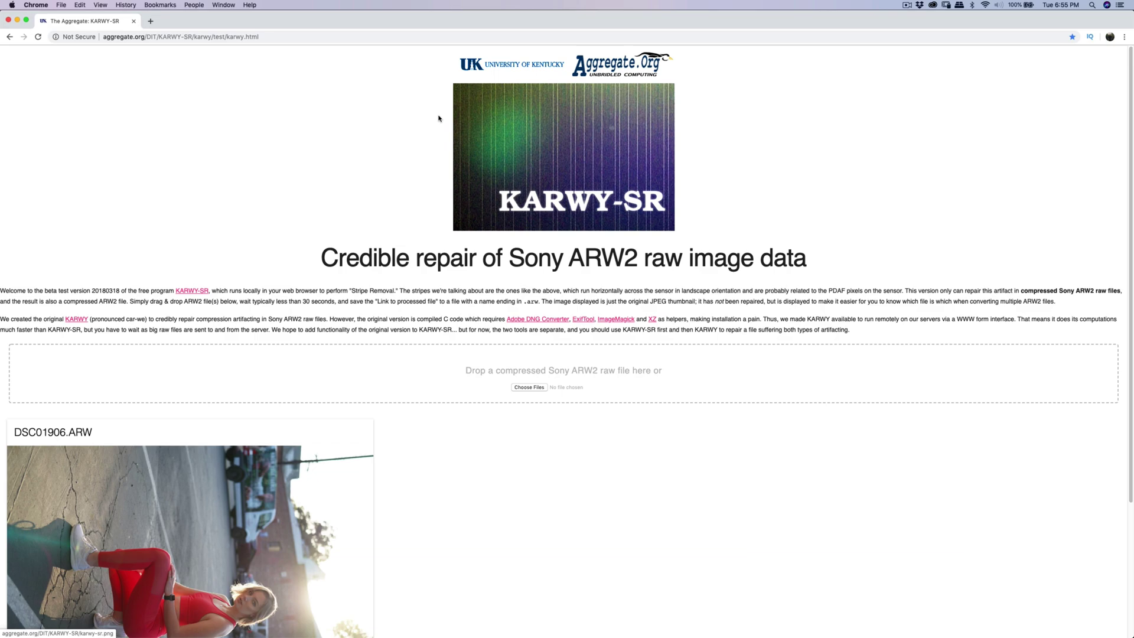
{"action": "scroll", "coordinate": [224, 427], "scroll_direction": "down", "scroll_amount": 3}
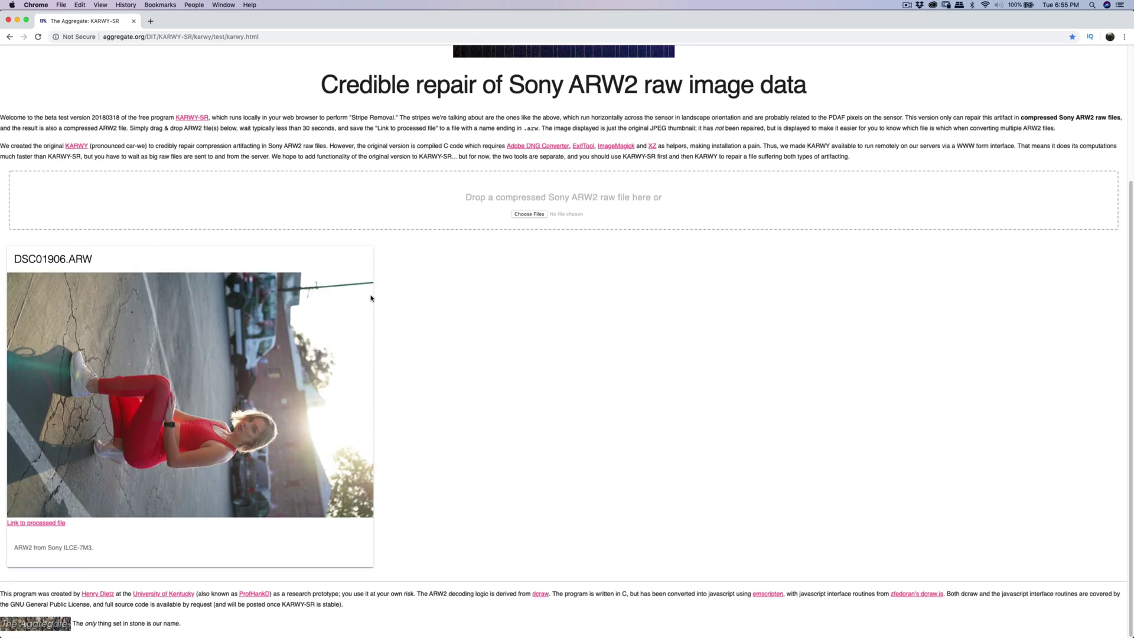
Step: Download the processed file via Link to processed file and open its download-bar menu
{"action": "left_click", "coordinate": [36, 524]}
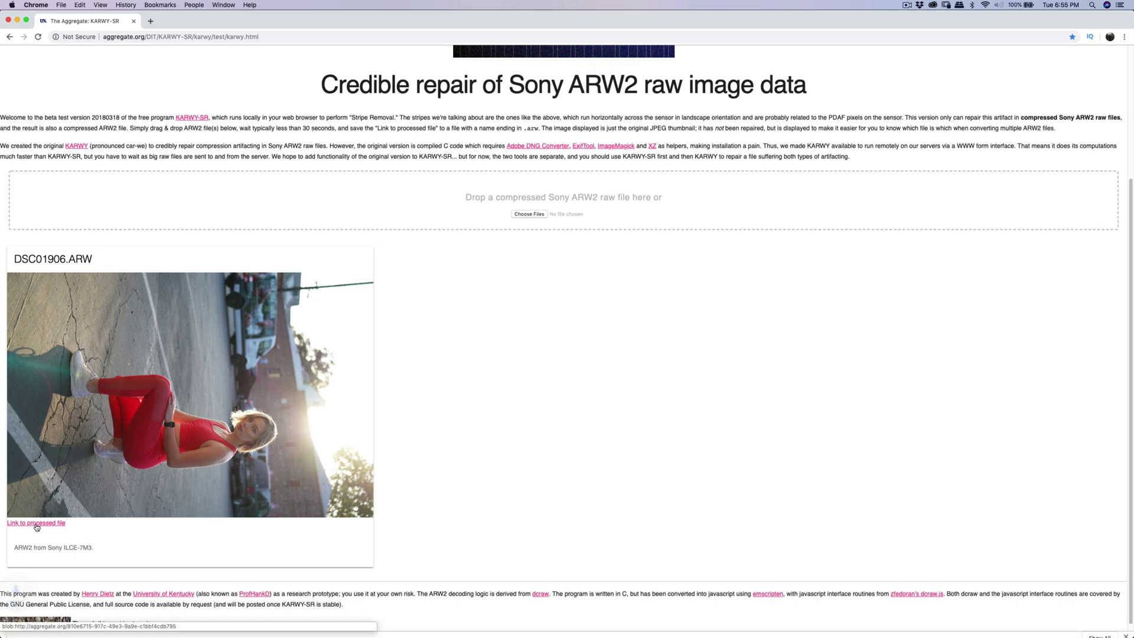
{"action": "left_click", "coordinate": [92, 627]}
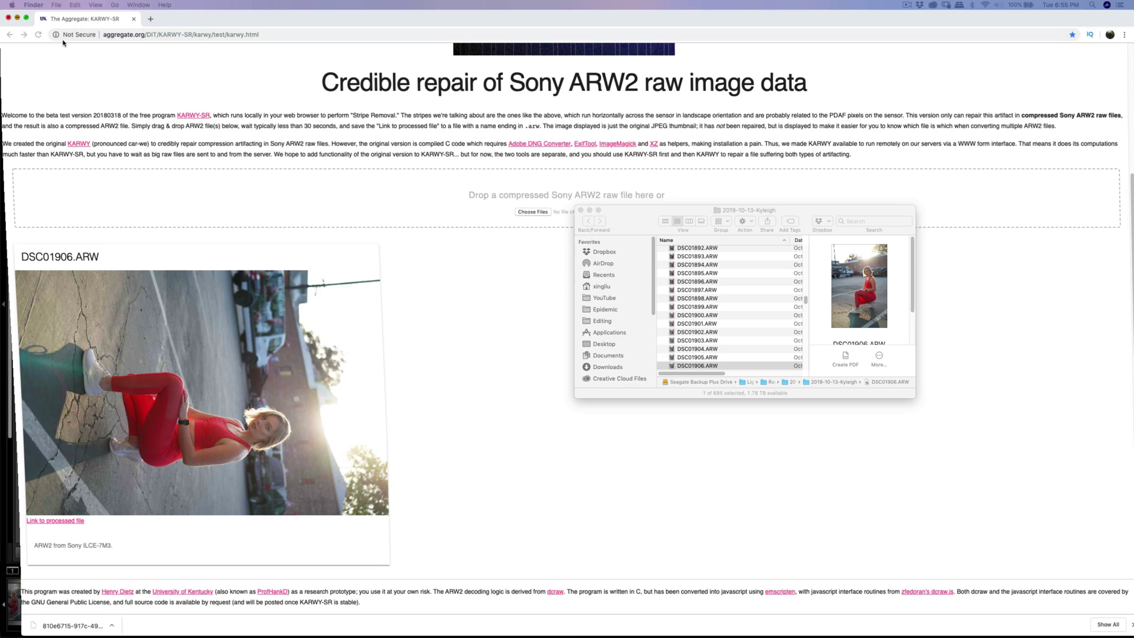
Step: Hide Chrome and minimize Lightroom to uncover the downloaded file on the desktop
{"action": "left_click", "coordinate": [18, 18]}
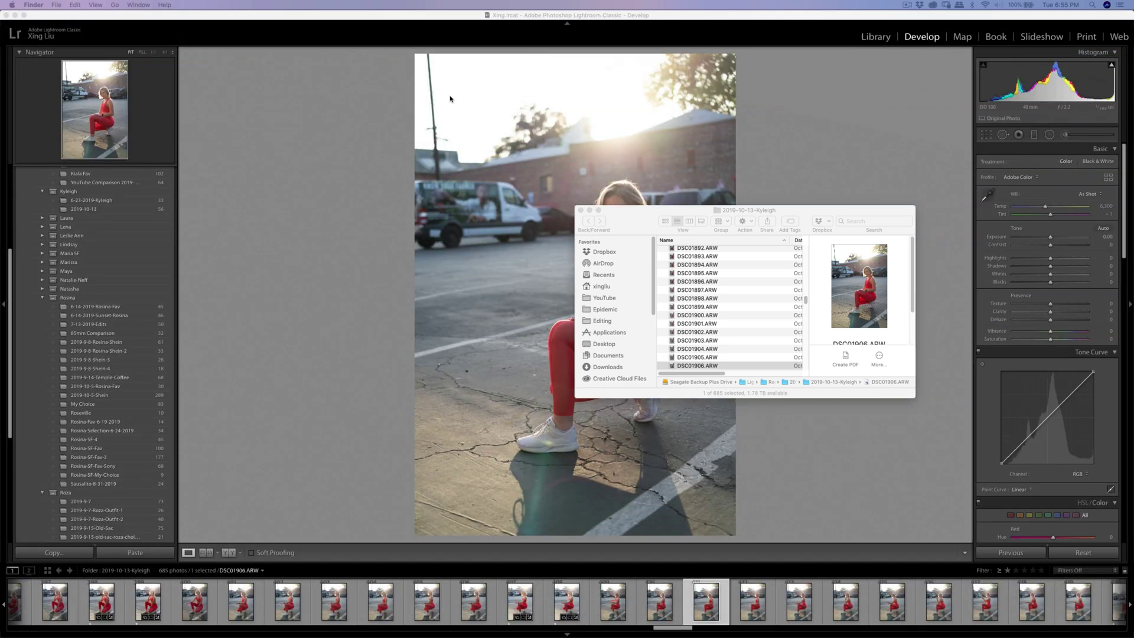
{"action": "left_click", "coordinate": [15, 15]}
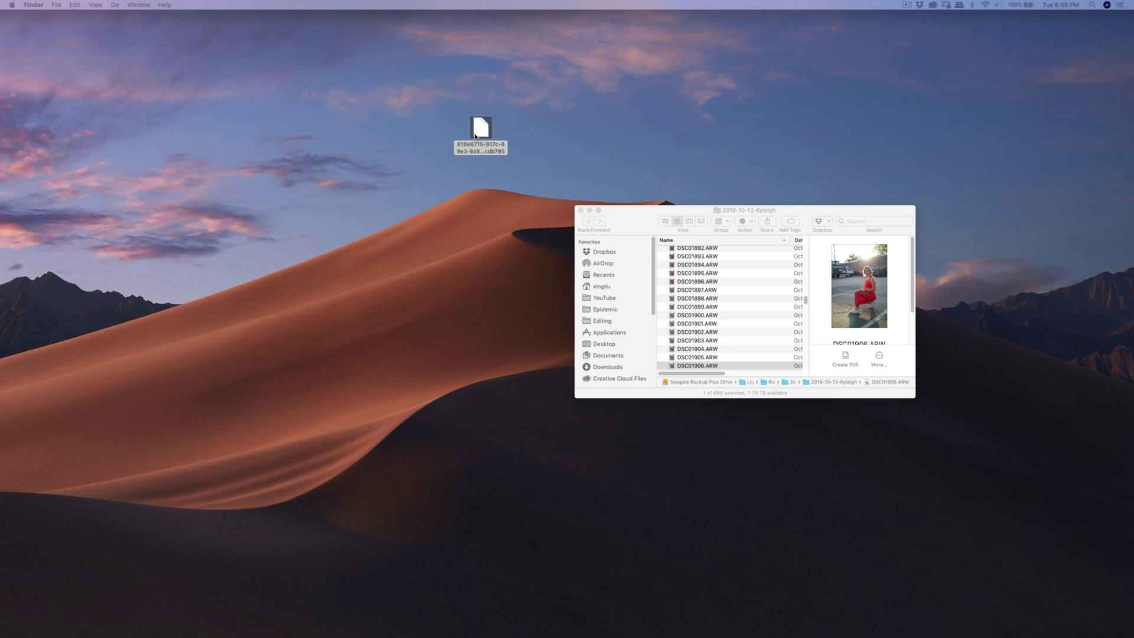
{"action": "left_click_drag", "start_coordinate": [479, 134], "coordinate": [475, 227]}
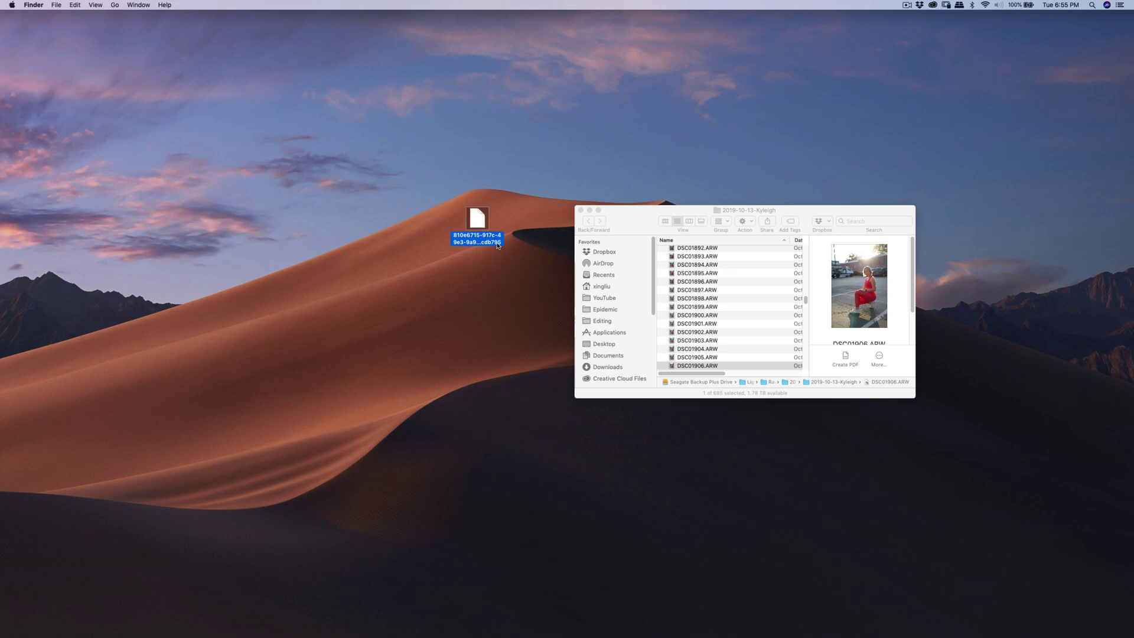
Step: Rename the download to Kyleigh-Edit.arw, accept the .arw extension, and return to Lightroom
{"action": "key", "text": "Return"}
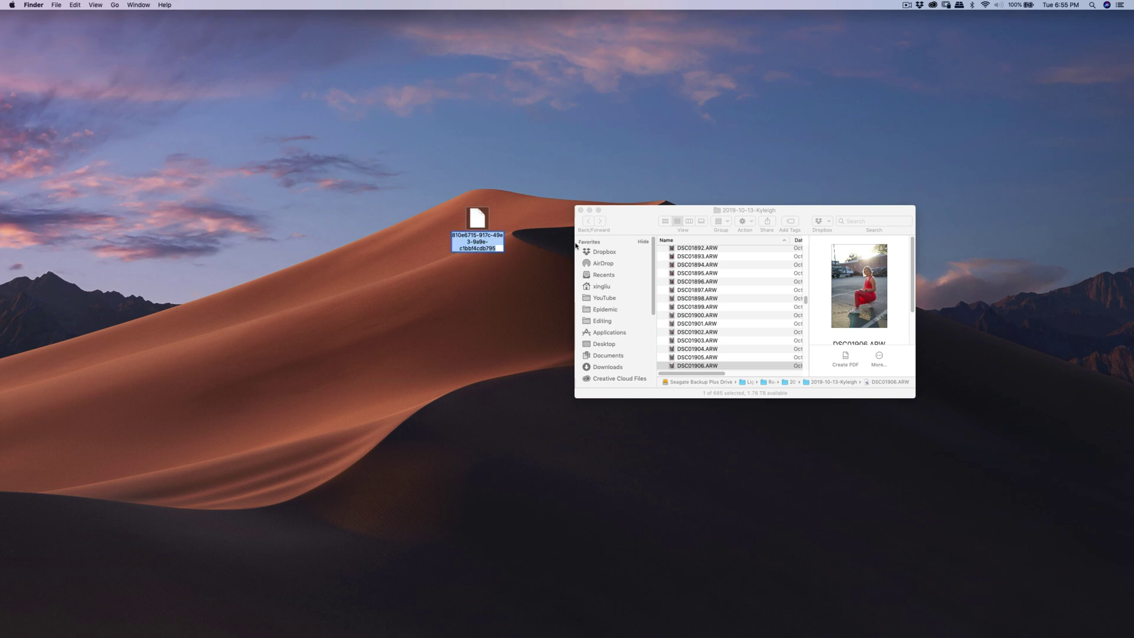
{"action": "type", "text": "Ky"}
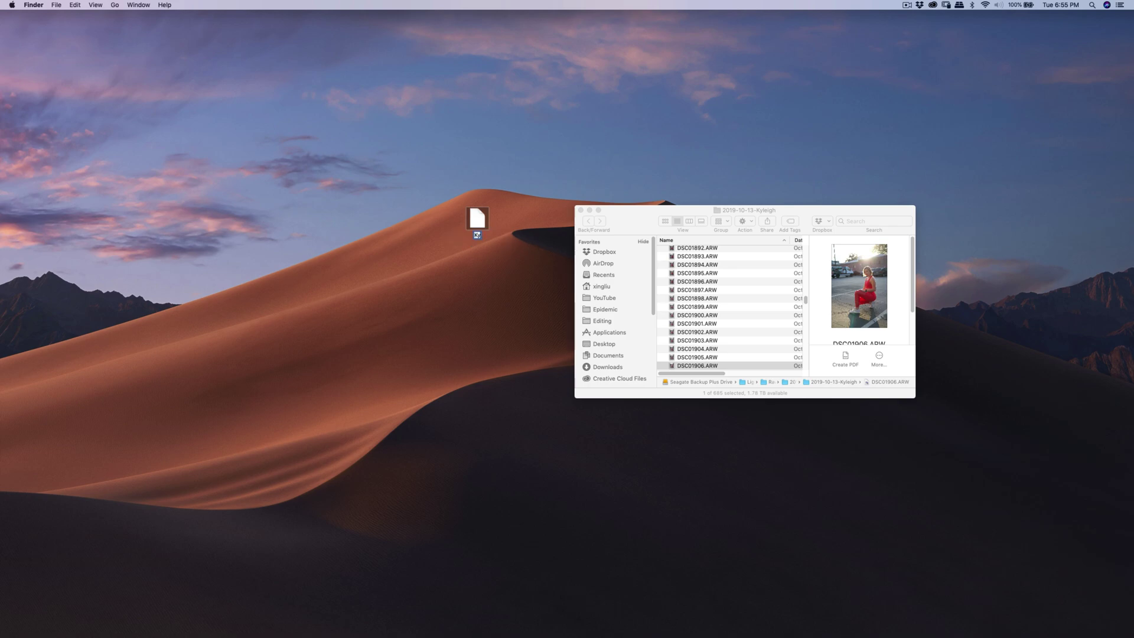
{"action": "type", "text": "leigh-Edit.arw"}
{"action": "key", "text": "Return"}
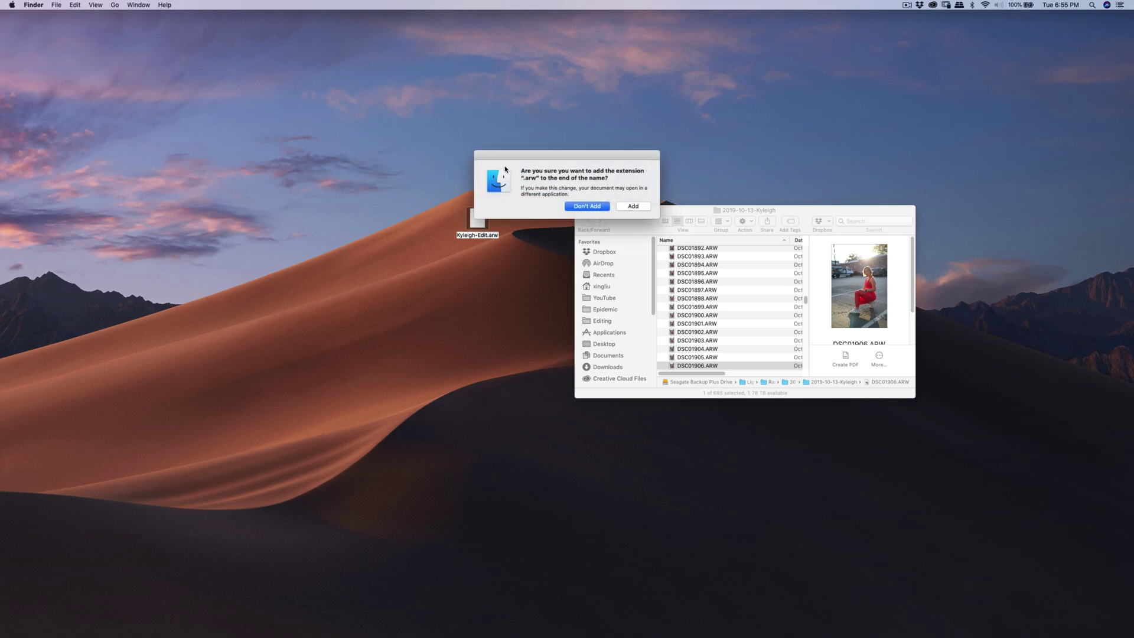
{"action": "left_click", "coordinate": [626, 207]}
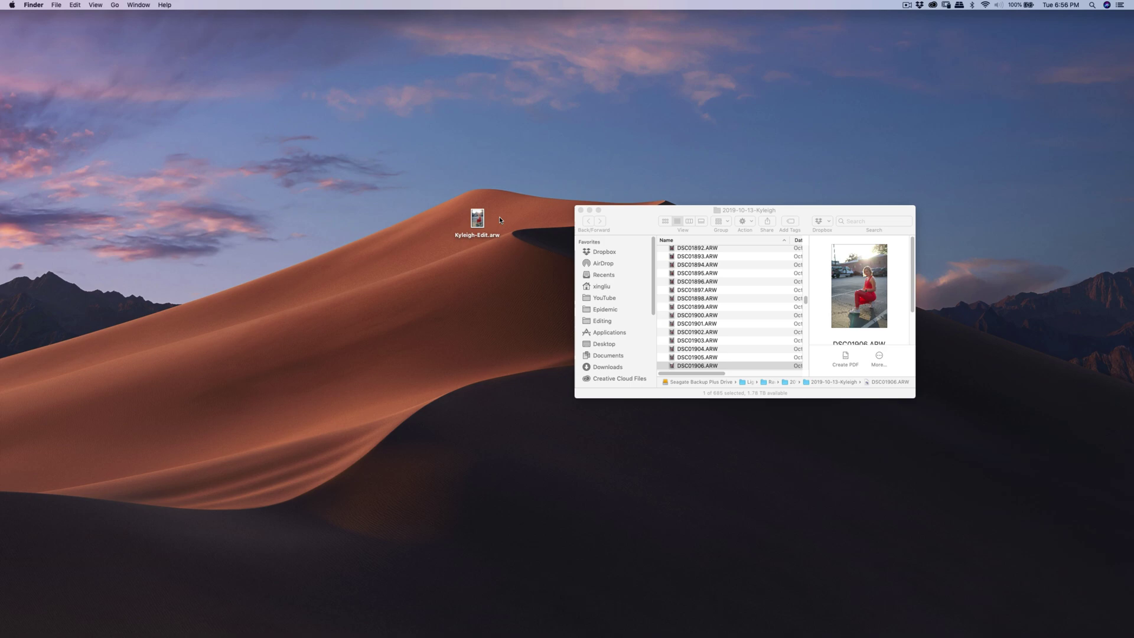
{"action": "left_click_drag", "start_coordinate": [484, 225], "coordinate": [1071, 56]}
{"action": "key", "text": "super+Tab"}
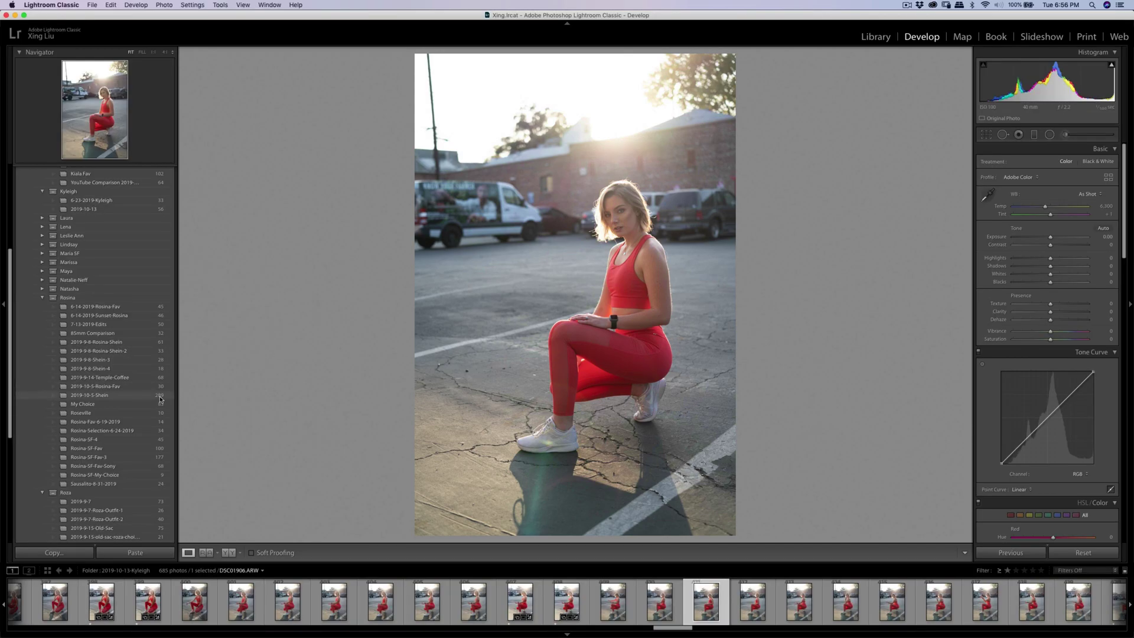
Step: In the Library Import window, choose the Desktop as the import source
{"action": "left_click", "coordinate": [876, 37]}
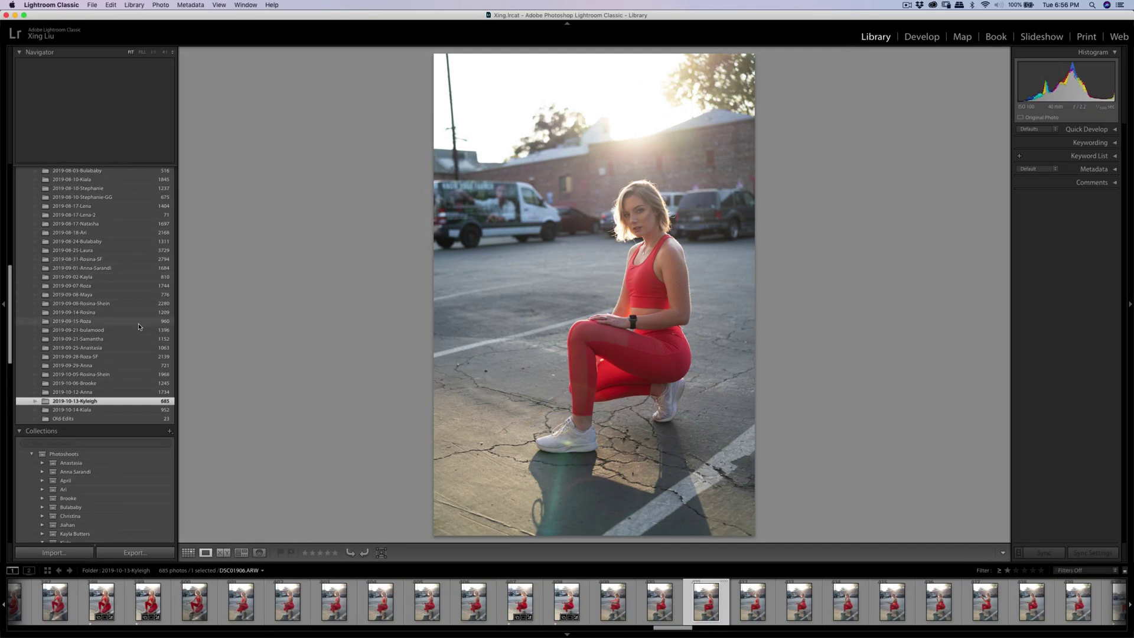
{"action": "left_click", "coordinate": [84, 555]}
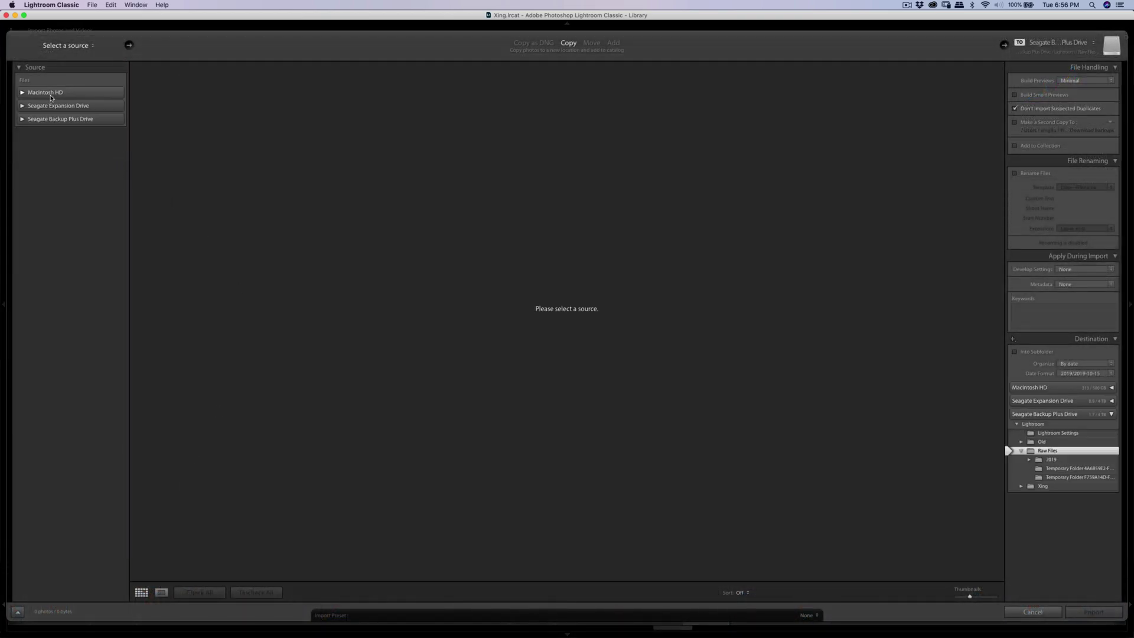
{"action": "left_click", "coordinate": [22, 92]}
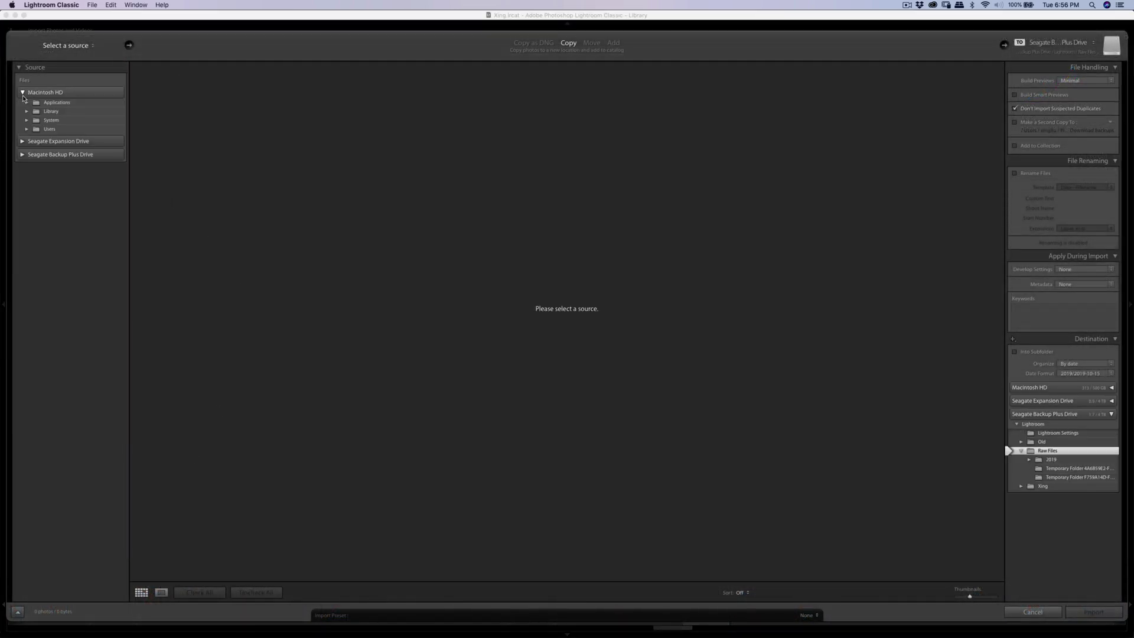
{"action": "left_click", "coordinate": [27, 129]}
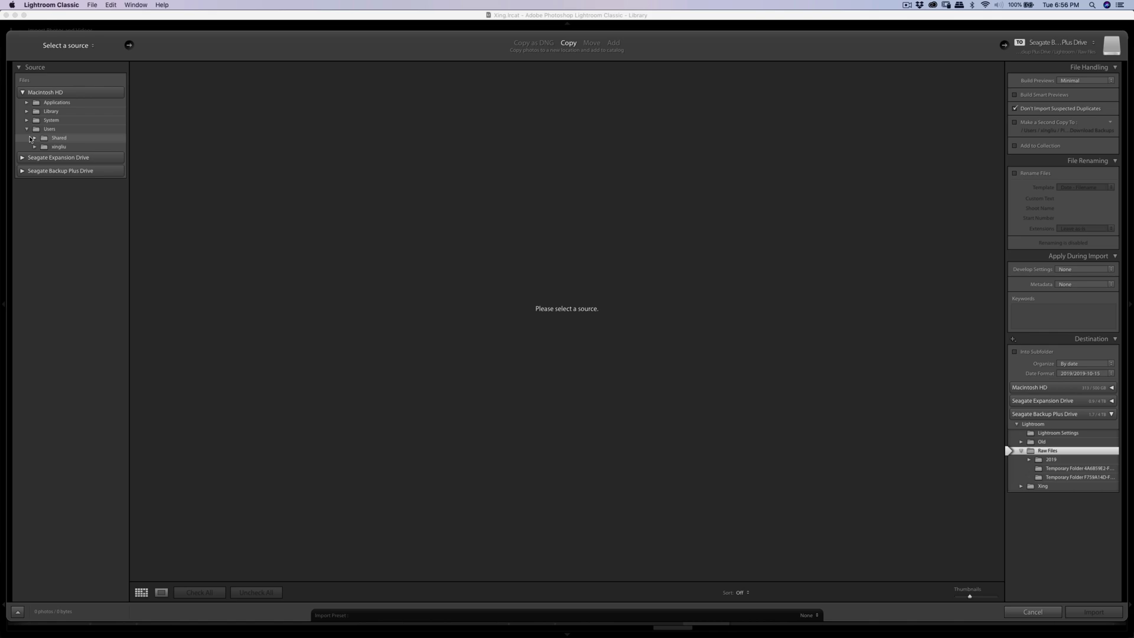
{"action": "left_click", "coordinate": [35, 147]}
{"action": "left_click", "coordinate": [67, 174]}
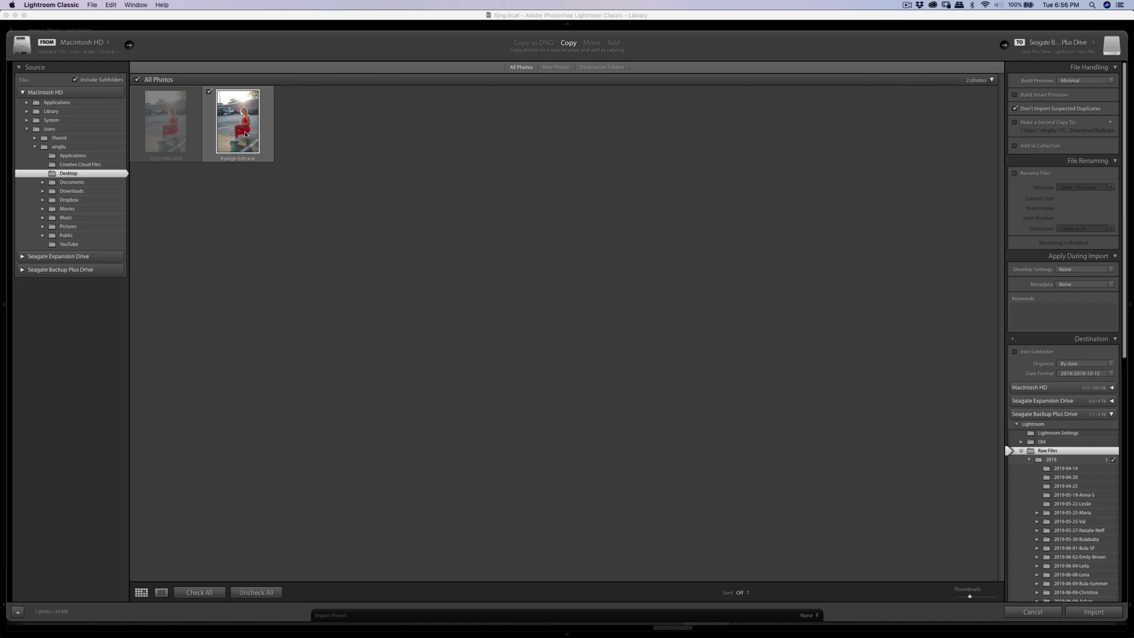
Step: Preview Kyleigh-Edit.arw at full size and import it
{"action": "double_click", "coordinate": [246, 134]}
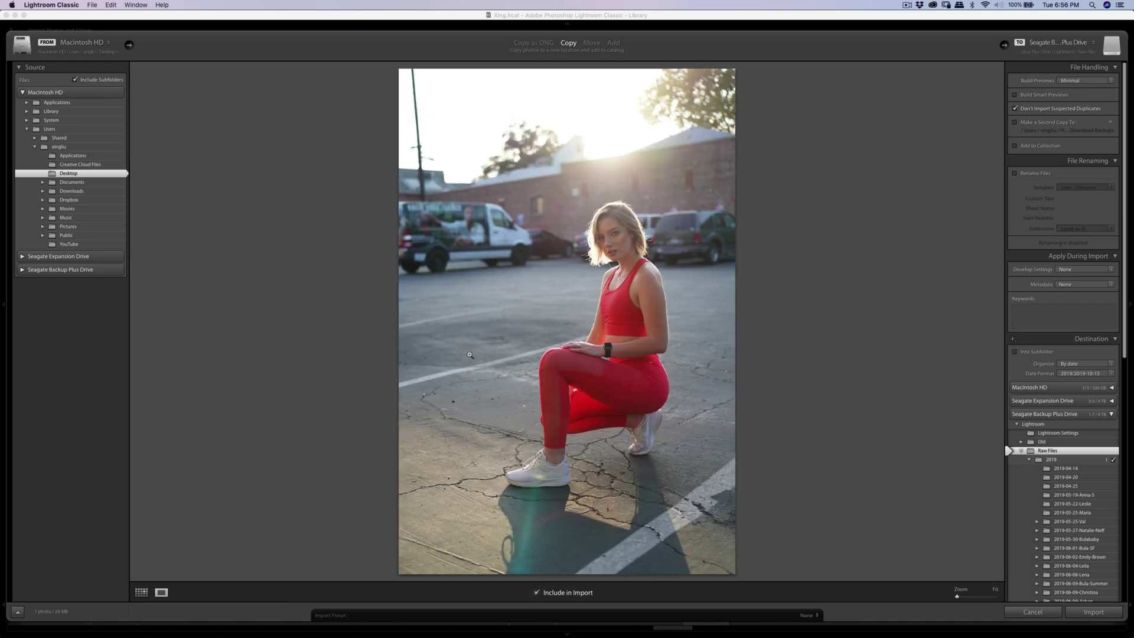
{"action": "left_click", "coordinate": [1082, 617]}
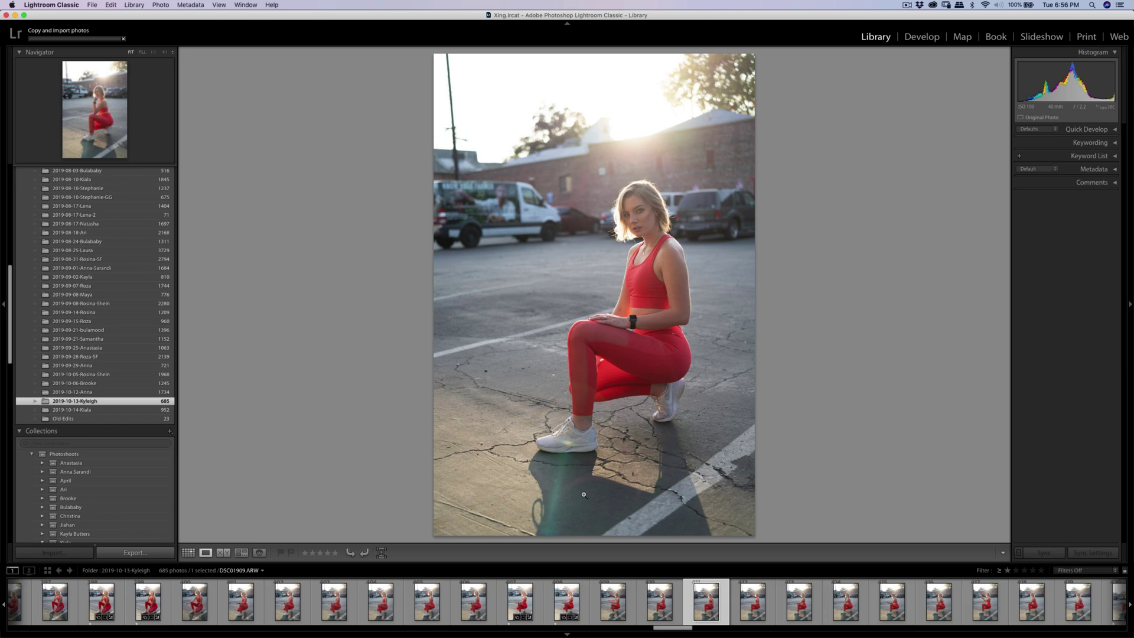
{"action": "scroll", "coordinate": [129, 423], "scroll_direction": "down", "scroll_amount": 15}
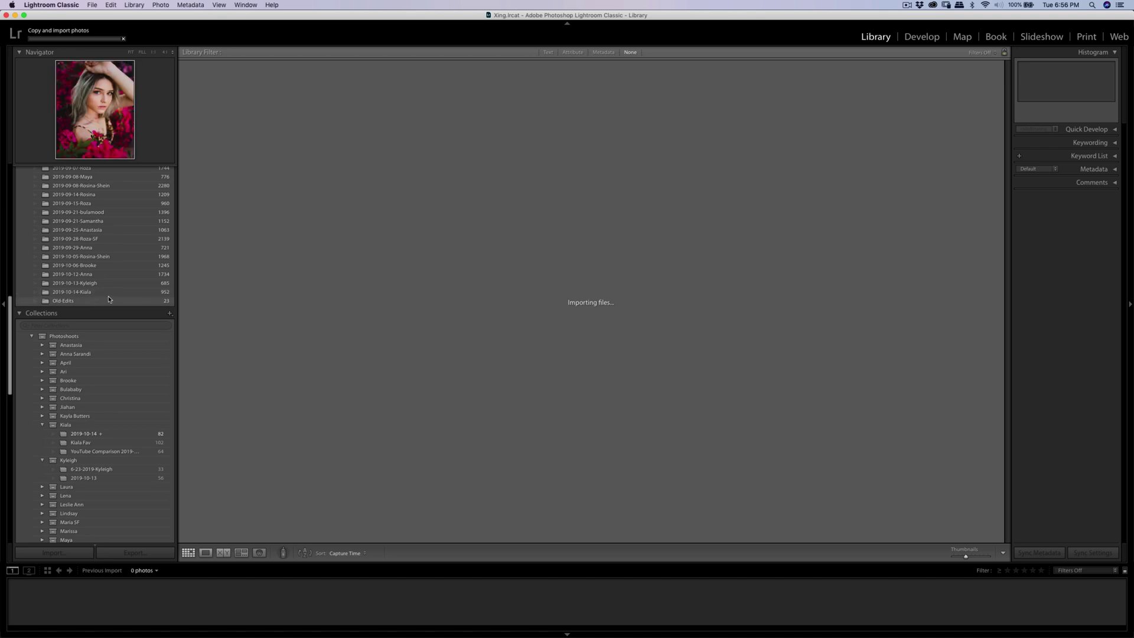
Step: Open the imported photo from the 2019-10-13 folder in Develop at 1:1 on the face
{"action": "left_click", "coordinate": [90, 285]}
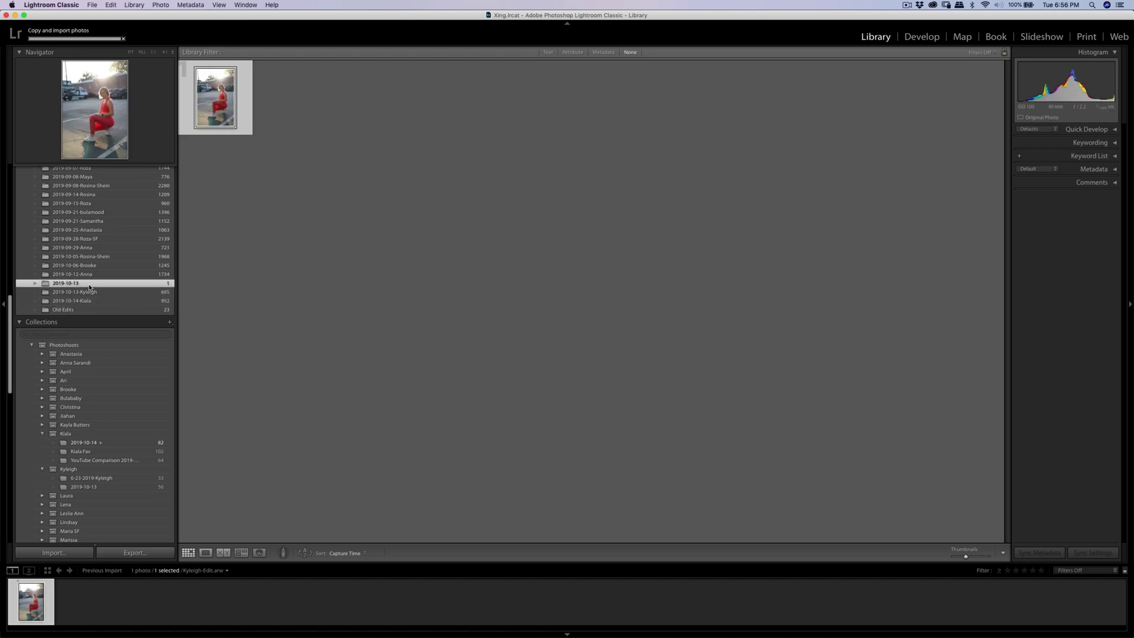
{"action": "double_click", "coordinate": [222, 112]}
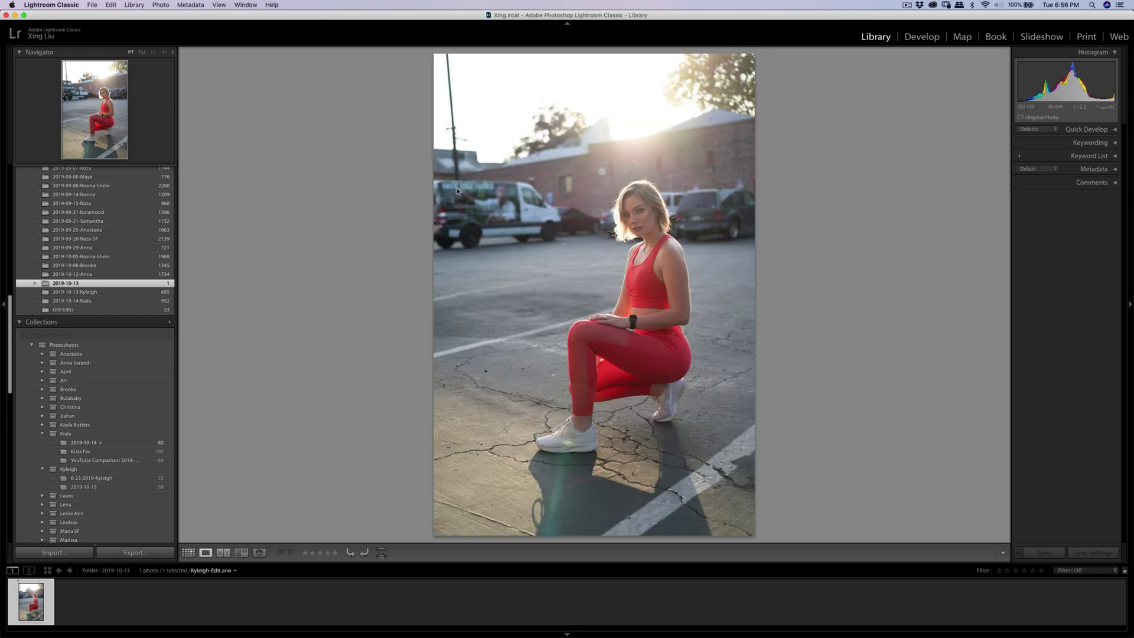
{"action": "left_click", "coordinate": [922, 36]}
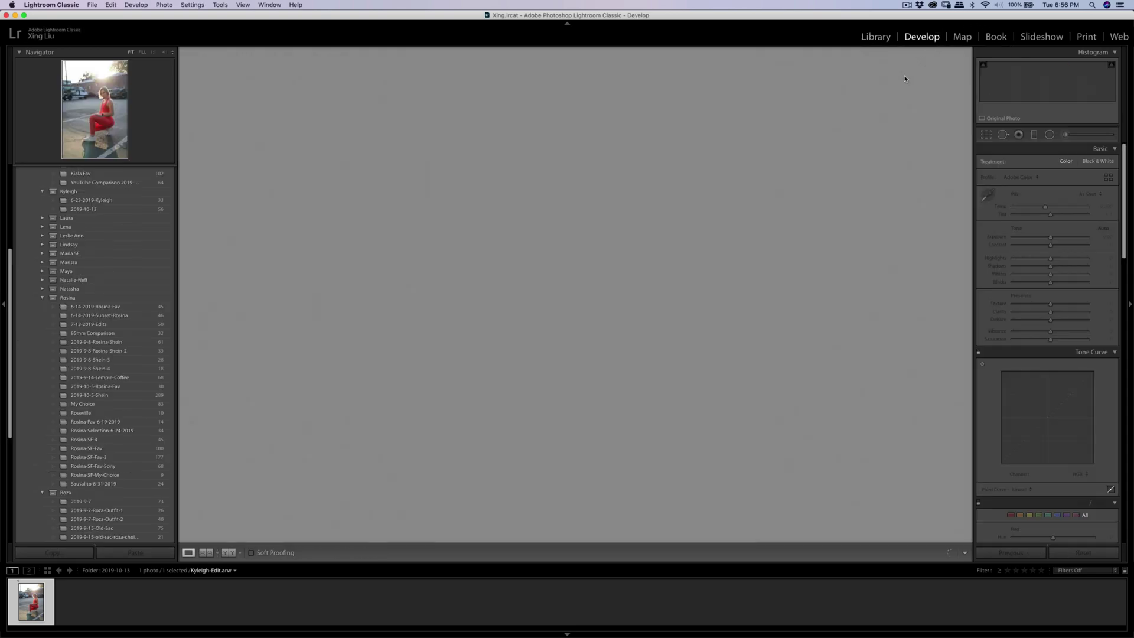
{"action": "left_click", "coordinate": [622, 202]}
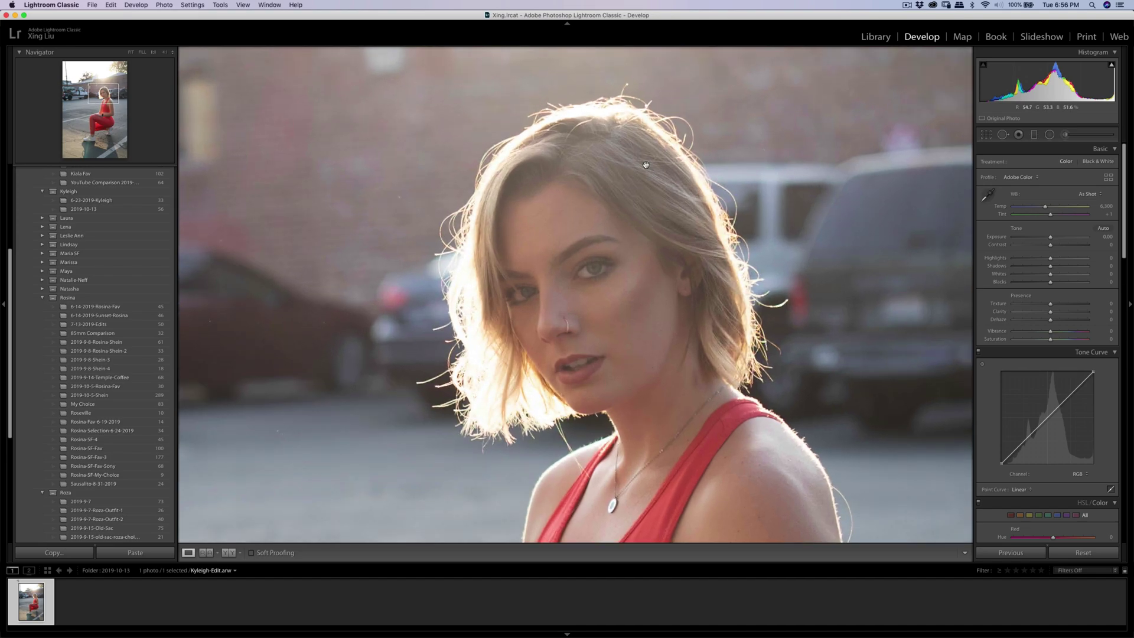
{"action": "left_click_drag", "start_coordinate": [646, 165], "coordinate": [537, 262]}
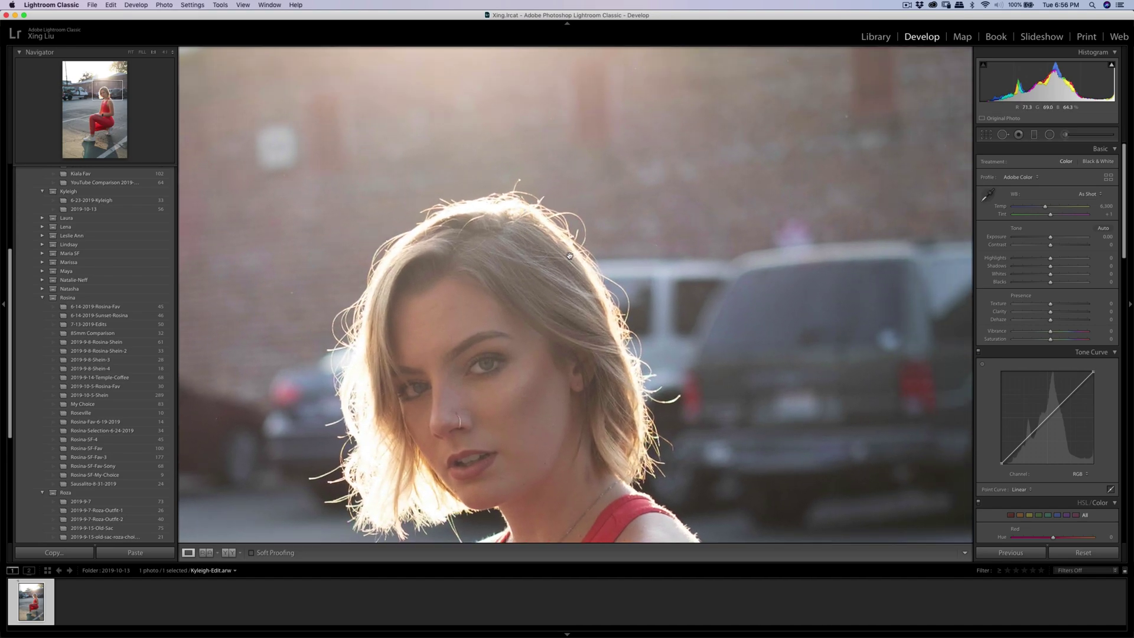
Step: Zoom in further and pan across the hair and neighbouring background checking for stripes
{"action": "key", "text": "q"}
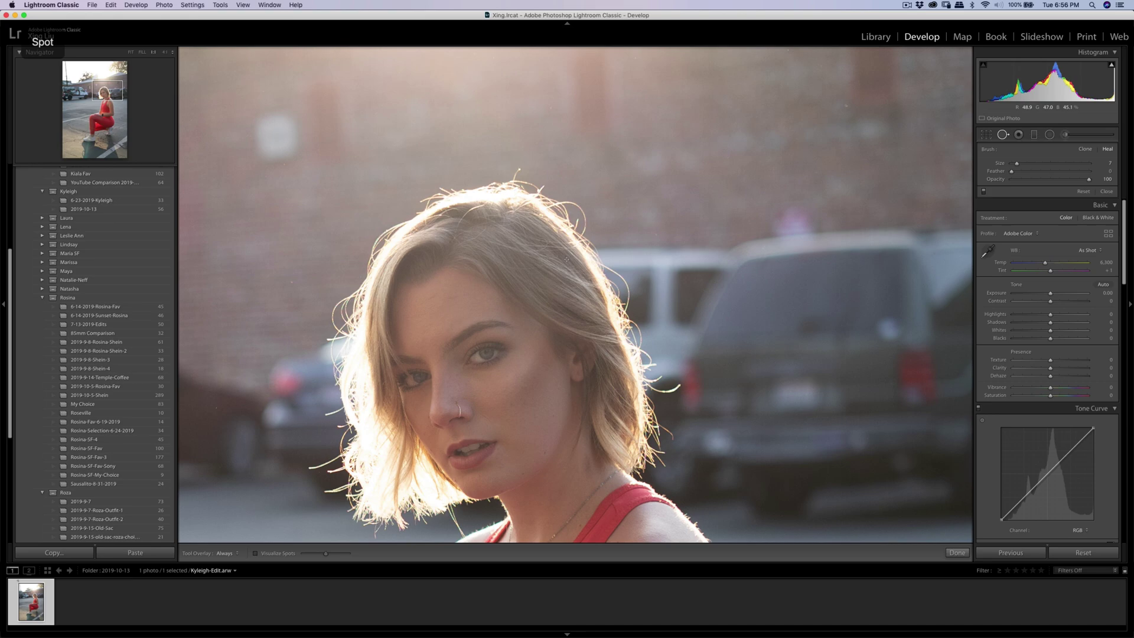
{"action": "key", "text": "q"}
{"action": "key", "text": "super+equal"}
{"action": "key", "text": "super+equal"}
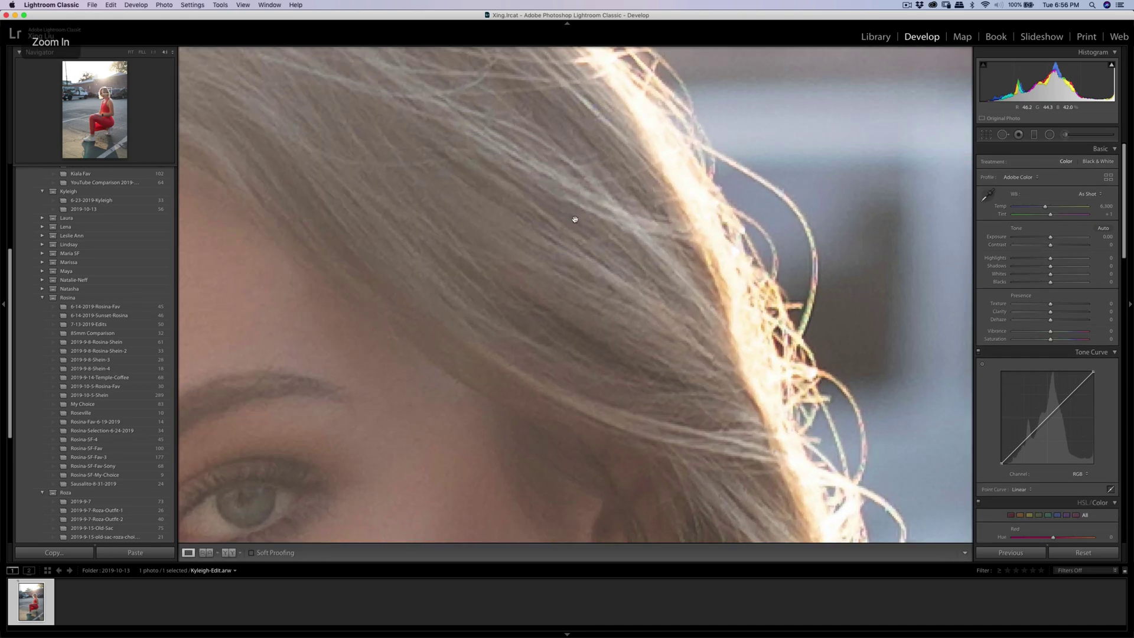
{"action": "key", "text": "super+minus"}
{"action": "left_click_drag", "start_coordinate": [517, 187], "coordinate": [765, 471]}
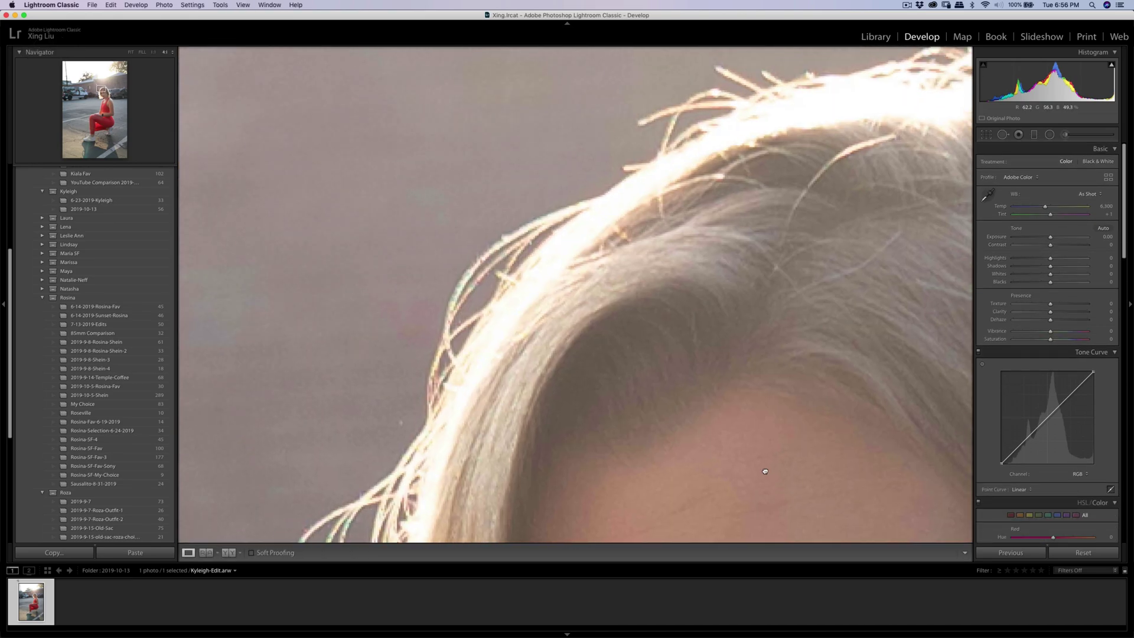
{"action": "left_click_drag", "start_coordinate": [278, 56], "coordinate": [430, 322]}
{"action": "mouse_move", "coordinate": [541, 182]}
{"action": "left_mouse_down"}
{"action": "mouse_move", "coordinate": [295, 345]}
{"action": "mouse_move", "coordinate": [198, 301]}
{"action": "left_mouse_up"}
{"action": "left_click_drag", "start_coordinate": [797, 478], "coordinate": [593, 388]}
{"action": "left_click_drag", "start_coordinate": [741, 441], "coordinate": [523, 211]}
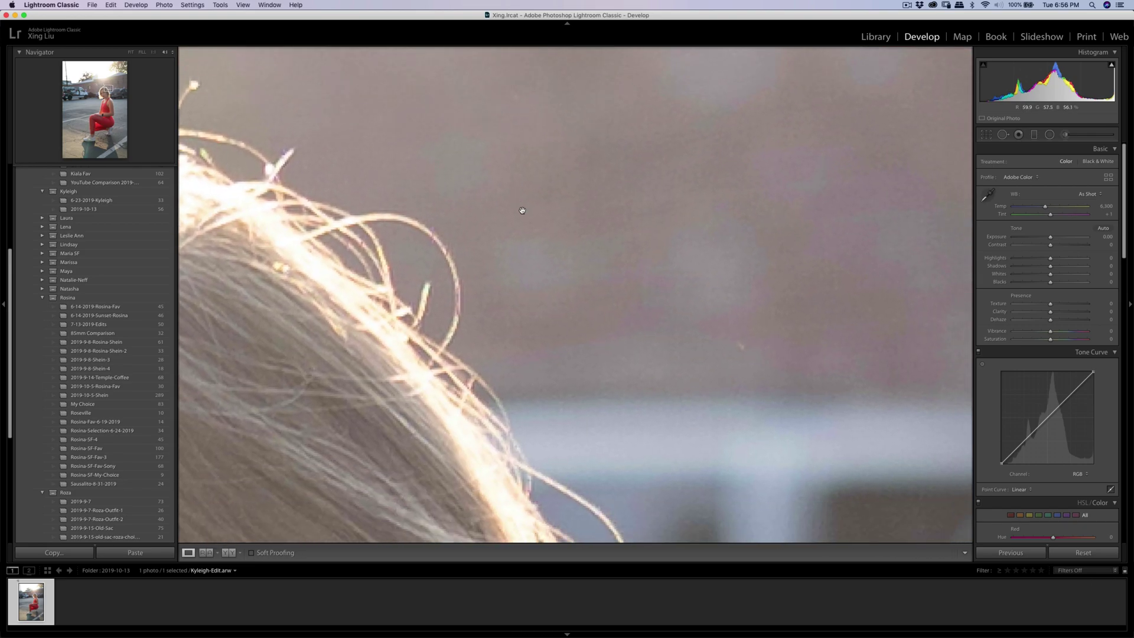
{"action": "left_click_drag", "start_coordinate": [568, 362], "coordinate": [492, 189]}
{"action": "mouse_move", "coordinate": [482, 330]}
{"action": "left_mouse_down"}
{"action": "mouse_move", "coordinate": [524, 266]}
{"action": "mouse_move", "coordinate": [676, 243]}
{"action": "mouse_move", "coordinate": [817, 91]}
{"action": "left_mouse_up"}
Step: Pan over the nose, lips and blurred background, then fit the whole photo back in view
{"action": "left_click_drag", "start_coordinate": [563, 274], "coordinate": [703, 83]}
{"action": "left_click_drag", "start_coordinate": [673, 119], "coordinate": [787, 31]}
{"action": "left_click_drag", "start_coordinate": [691, 147], "coordinate": [1023, 173]}
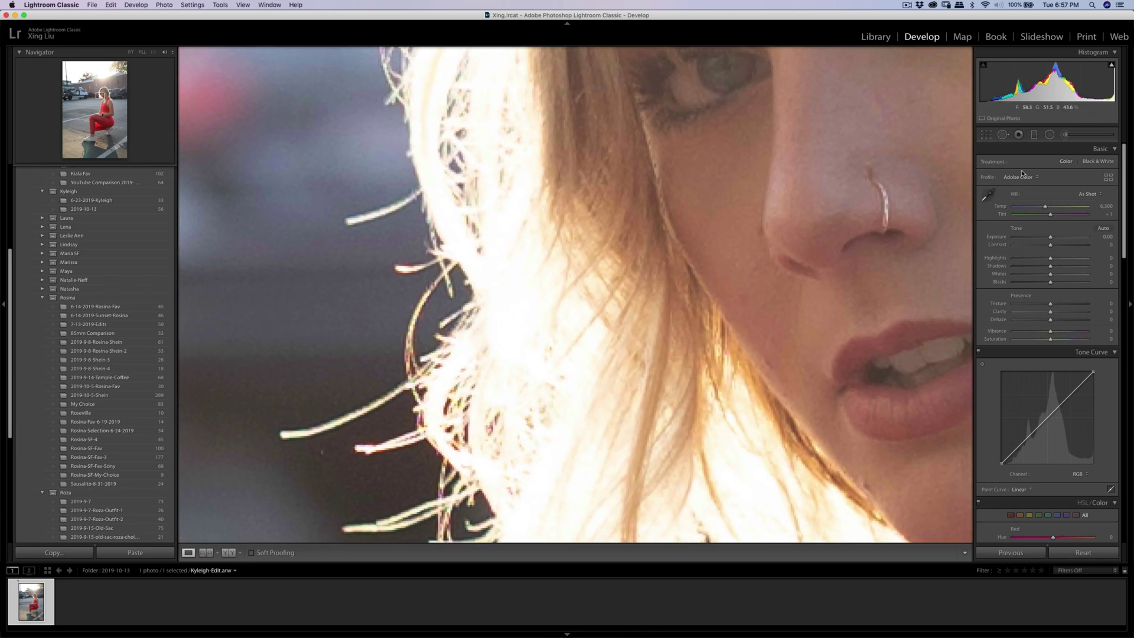
{"action": "left_click_drag", "start_coordinate": [473, 295], "coordinate": [768, 295]}
{"action": "left_click_drag", "start_coordinate": [650, 71], "coordinate": [481, 215]}
{"action": "left_click_drag", "start_coordinate": [504, 275], "coordinate": [712, 422]}
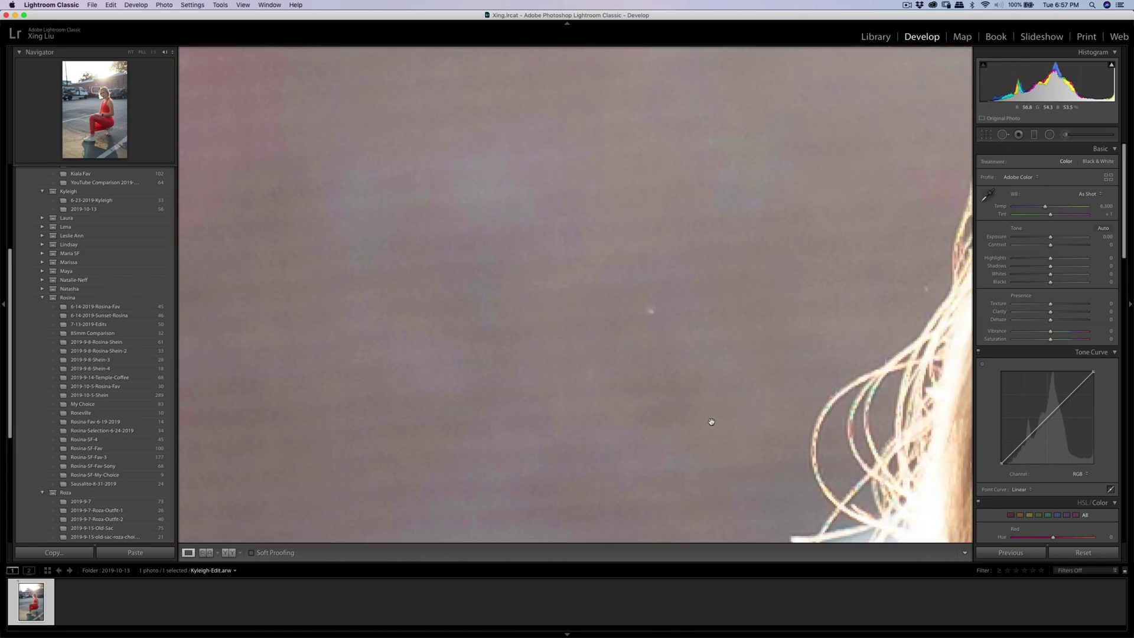
{"action": "left_click_drag", "start_coordinate": [685, 294], "coordinate": [562, 362]}
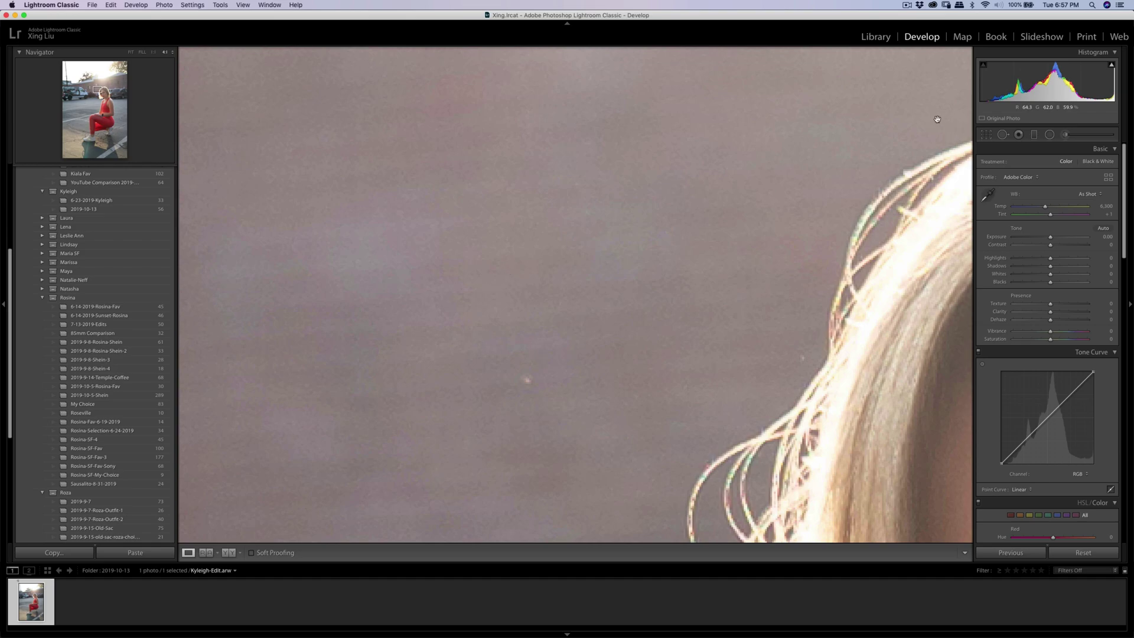
{"action": "left_click_drag", "start_coordinate": [845, 260], "coordinate": [849, 255]}
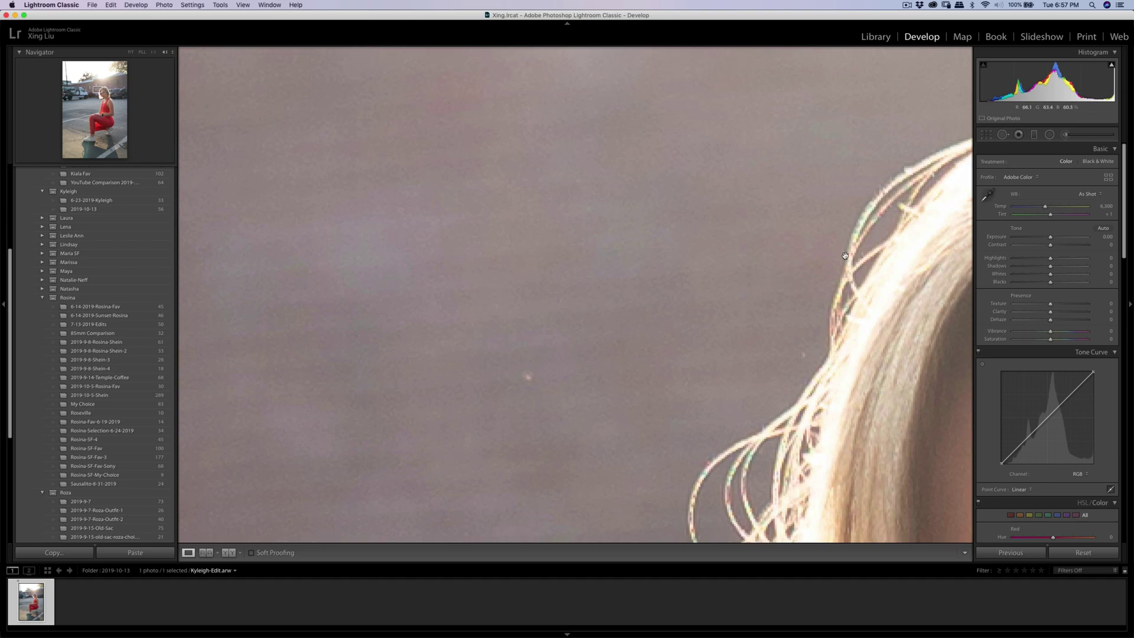
{"action": "left_click", "coordinate": [745, 269]}
{"action": "left_click", "coordinate": [649, 212]}
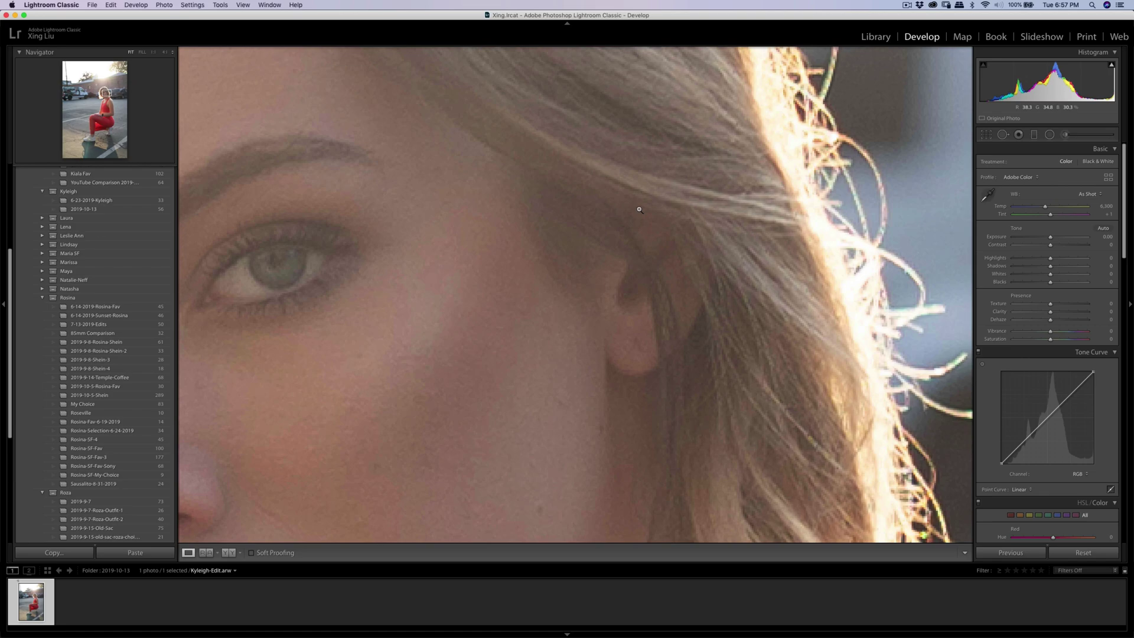
{"action": "left_click", "coordinate": [647, 213]}
{"action": "key", "text": "super+equal"}
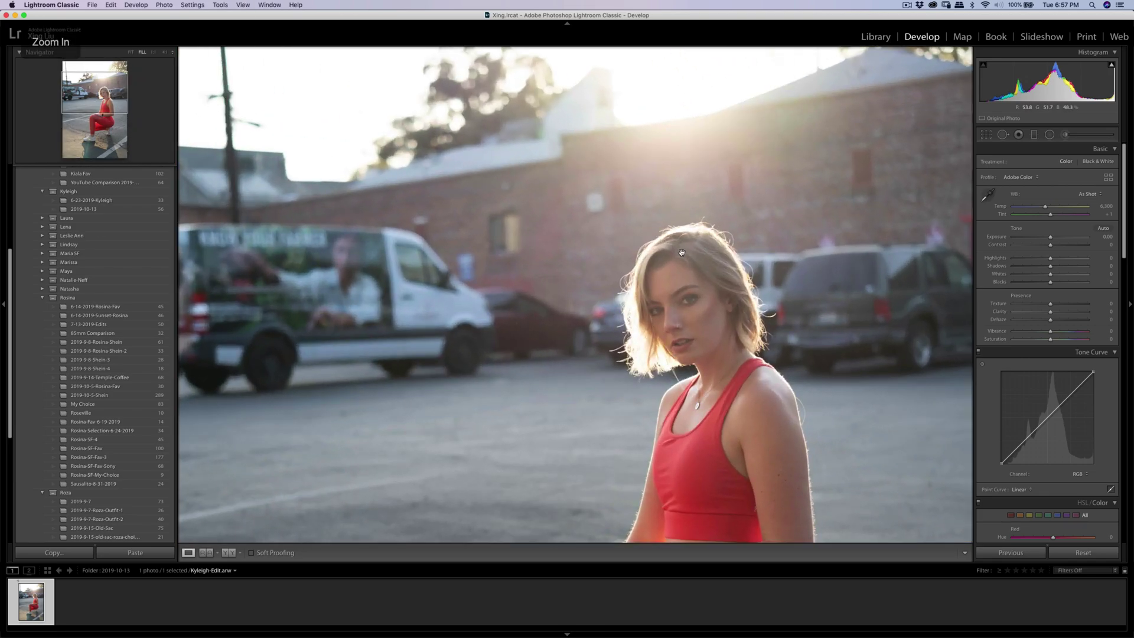
{"action": "key", "text": "super+equal"}
{"action": "key", "text": "super+equal"}
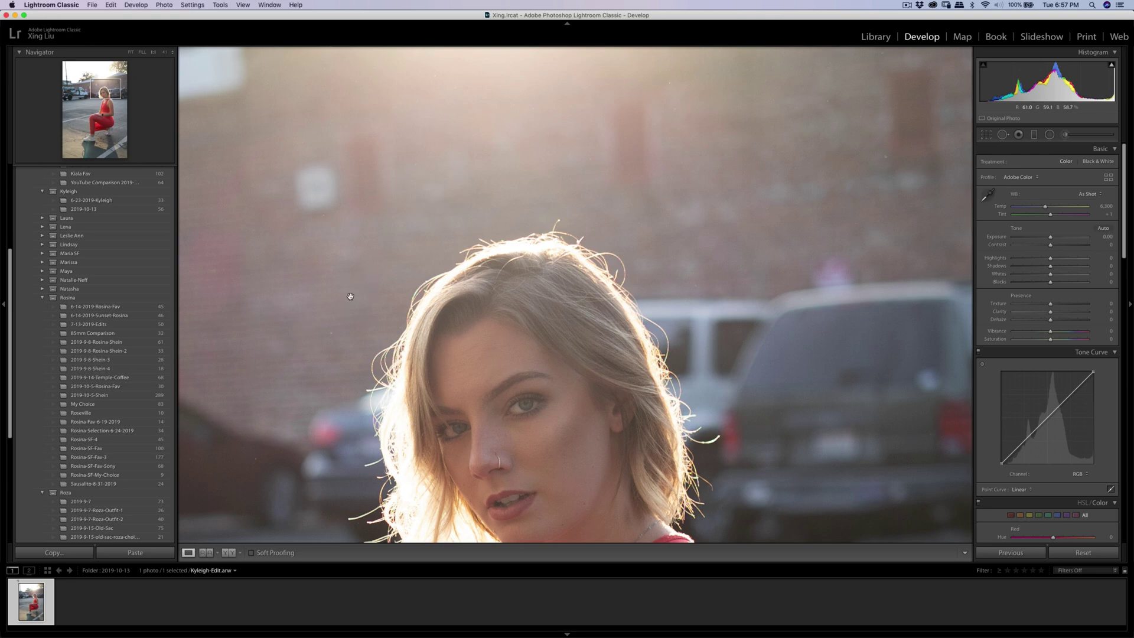
{"action": "left_click_drag", "start_coordinate": [350, 297], "coordinate": [376, 203]}
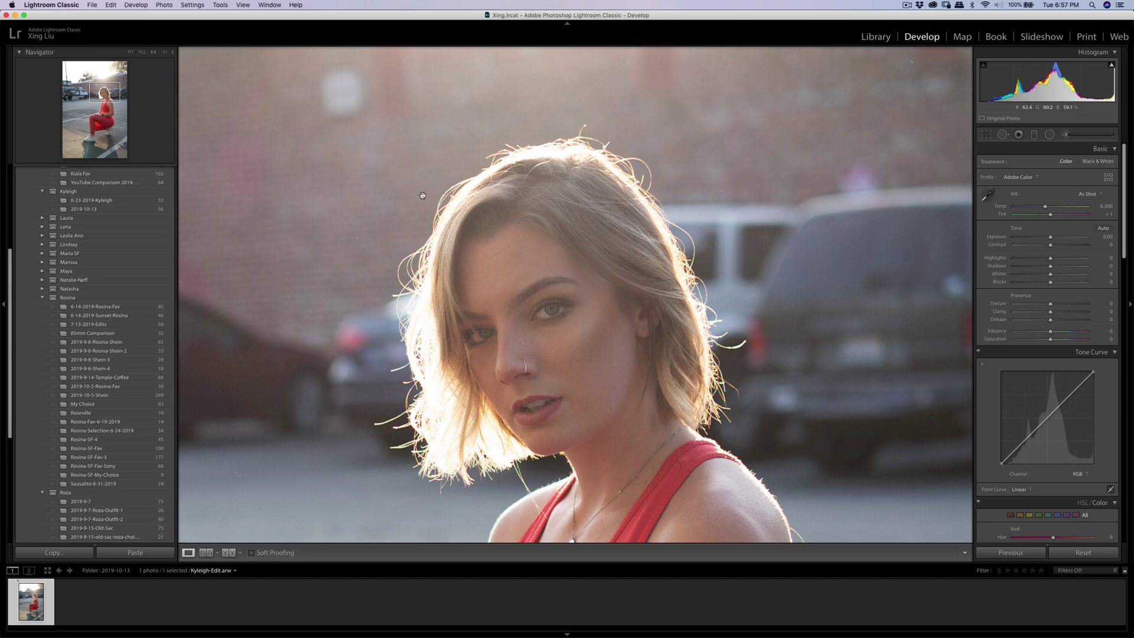
{"action": "key", "text": "super+minus"}
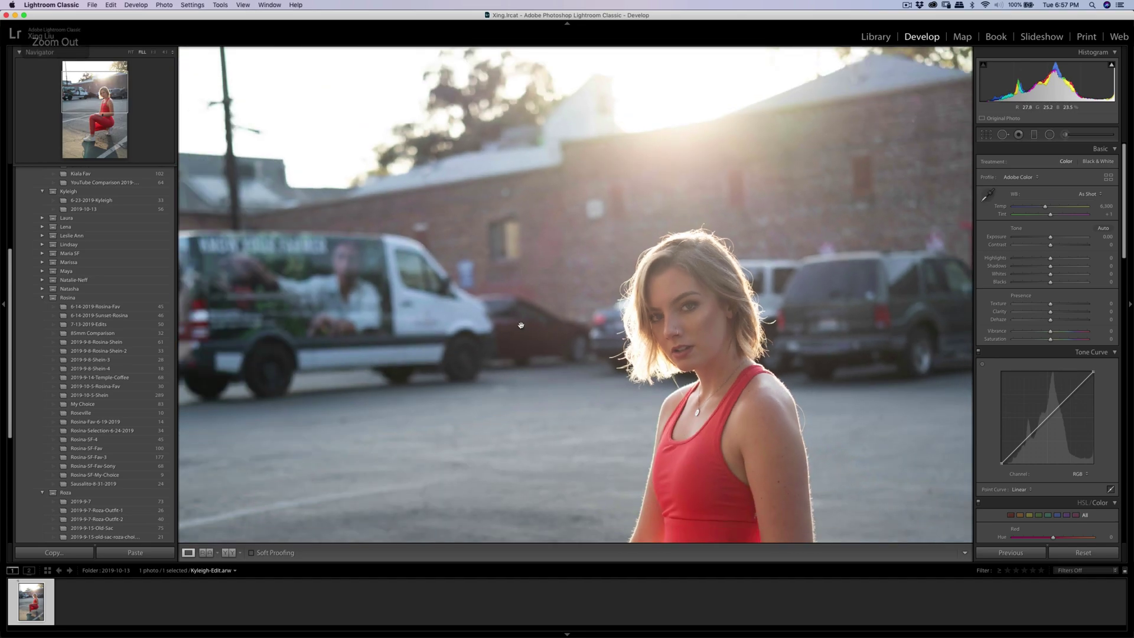